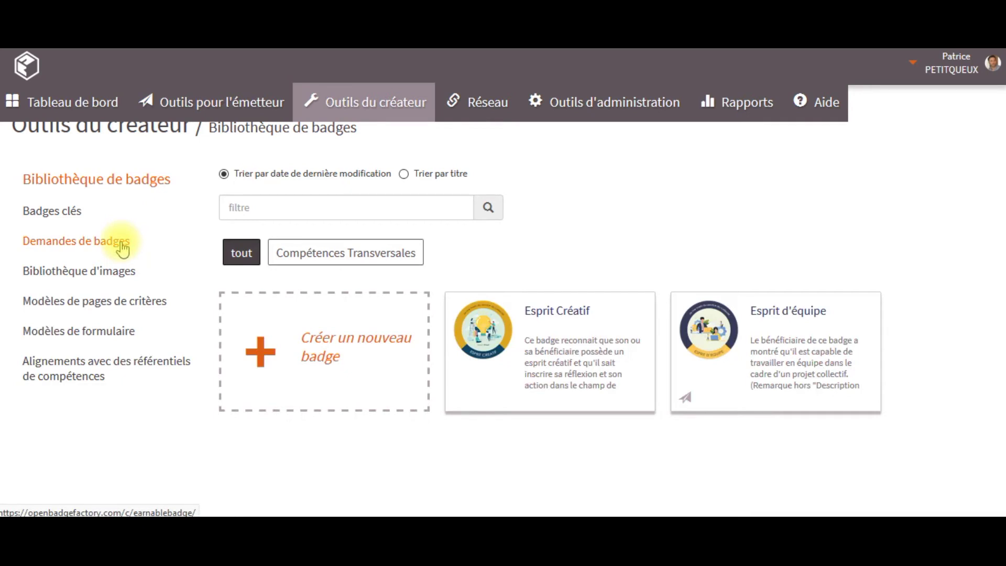
# - Create a new badge request for the "Je sais créer un écosystème Open" badge using the "Après examen" approval method
pyautogui.click(122, 248)
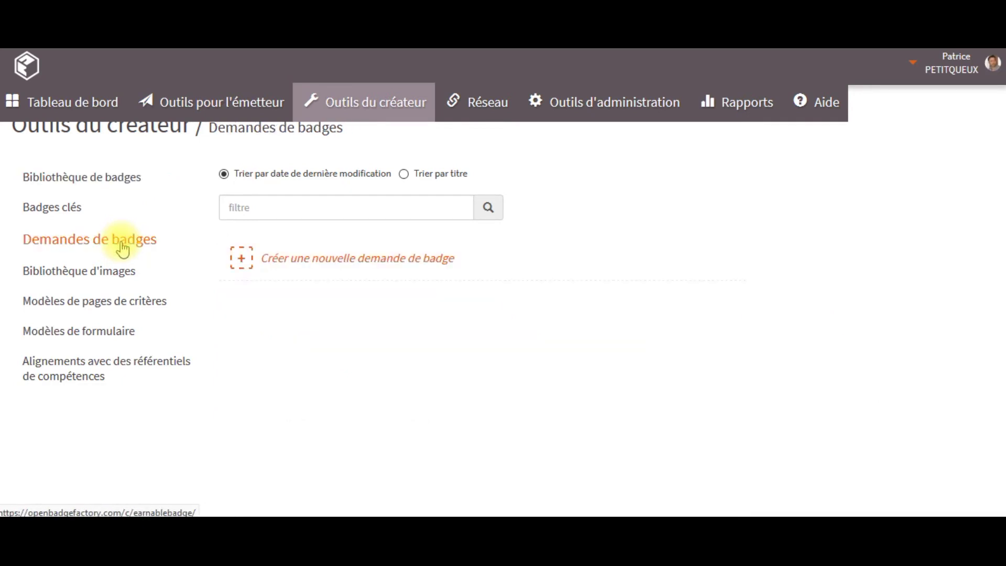
pyautogui.click(352, 259)
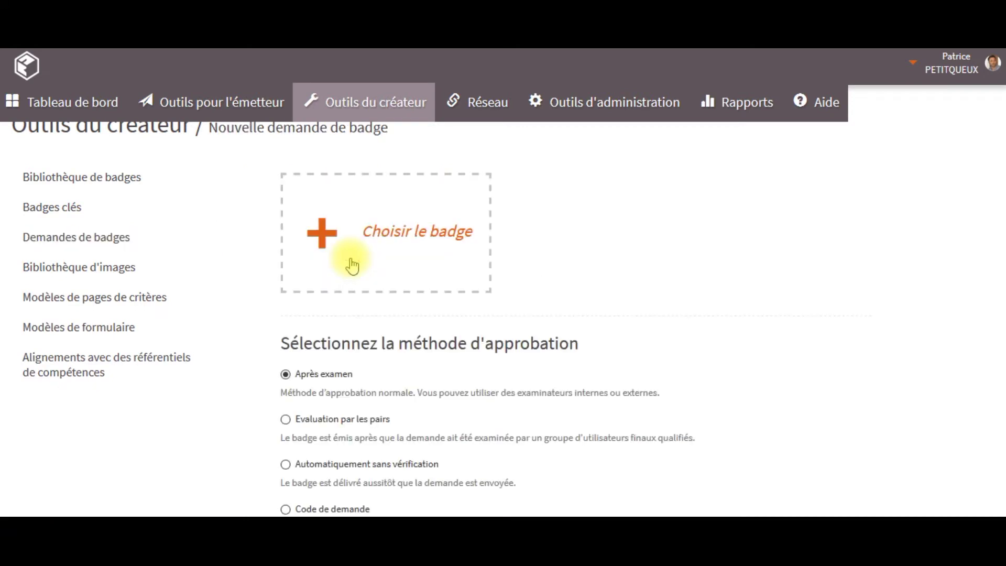
pyautogui.scroll(-1, 352, 264)
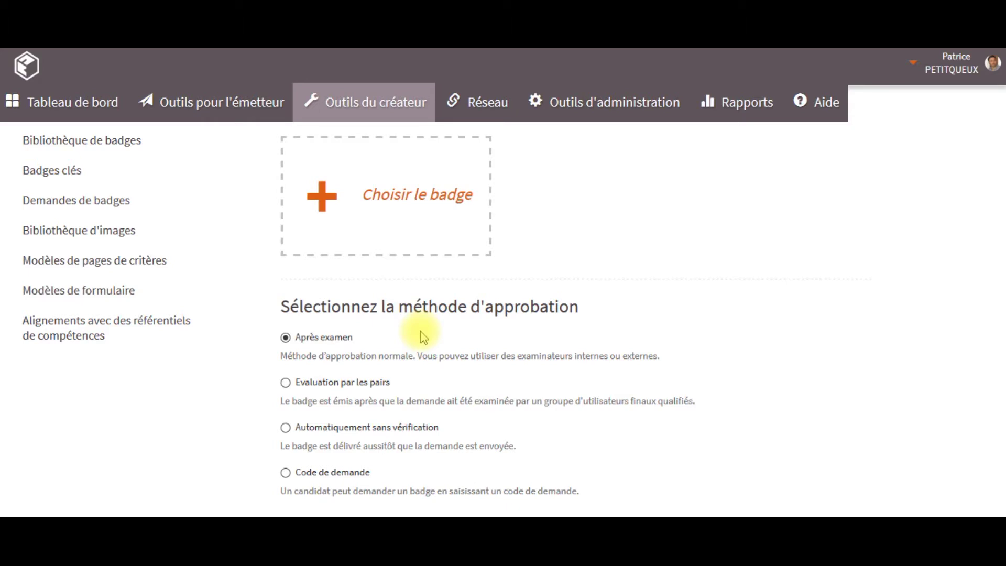
pyautogui.click(386, 198)
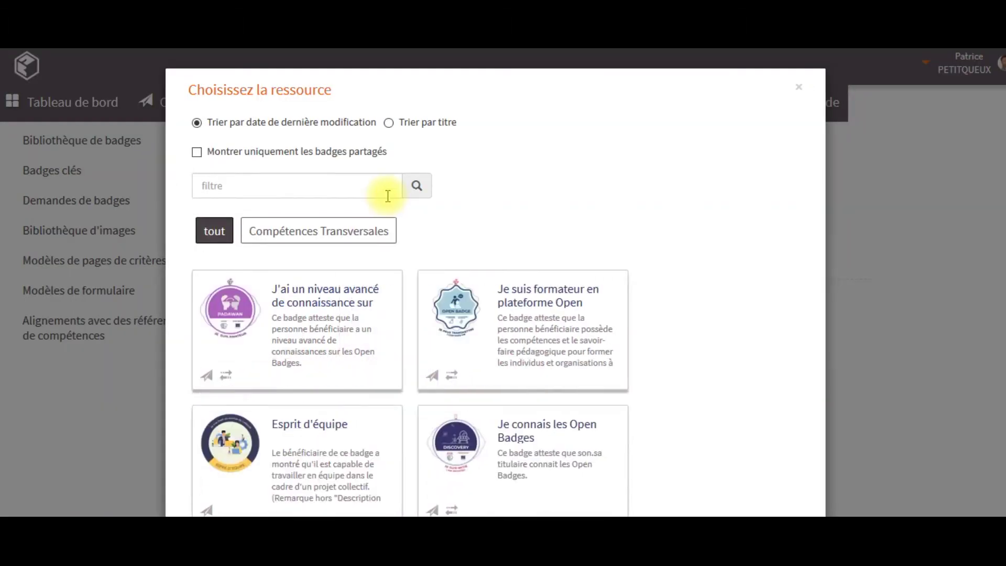
pyautogui.scroll(-6, 434, 356)
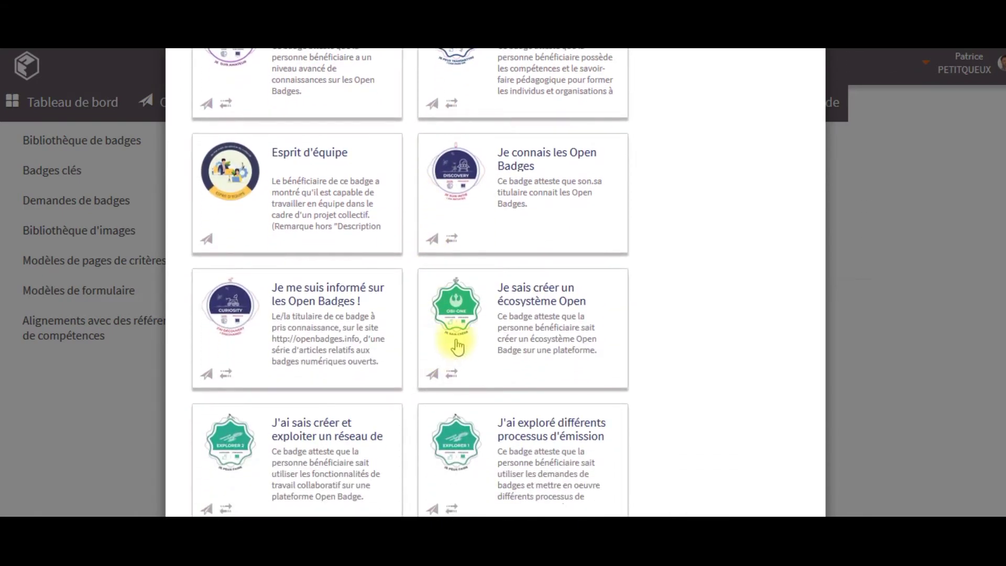
pyautogui.click(457, 342)
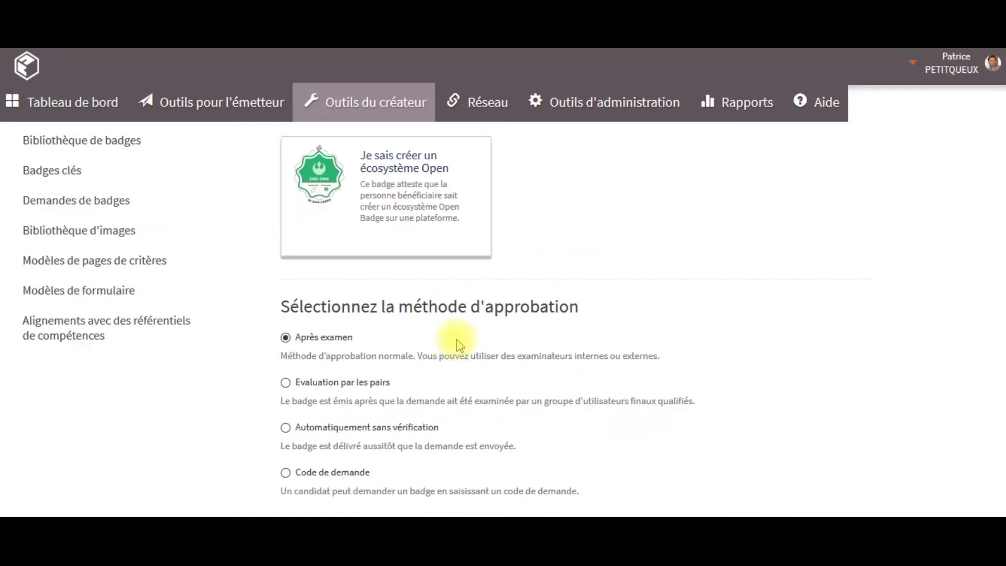
pyautogui.scroll(-2, 457, 343)
pyautogui.click(339, 464)
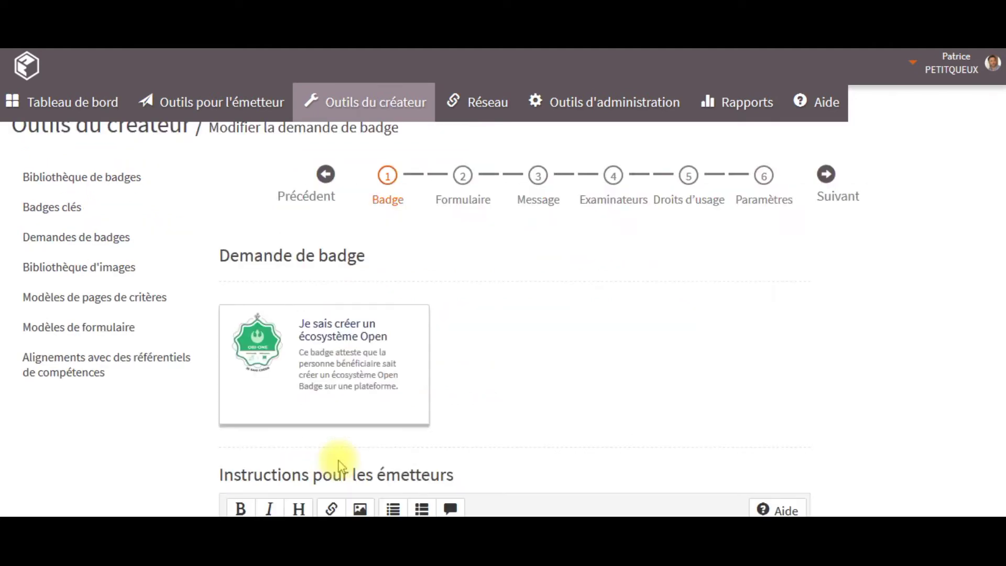
# - Enter issuer instructions in French requiring evidence that all badge criteria are met before validating and issuing, and proceed to the Formulaire stage
pyautogui.scroll(-5, 339, 464)
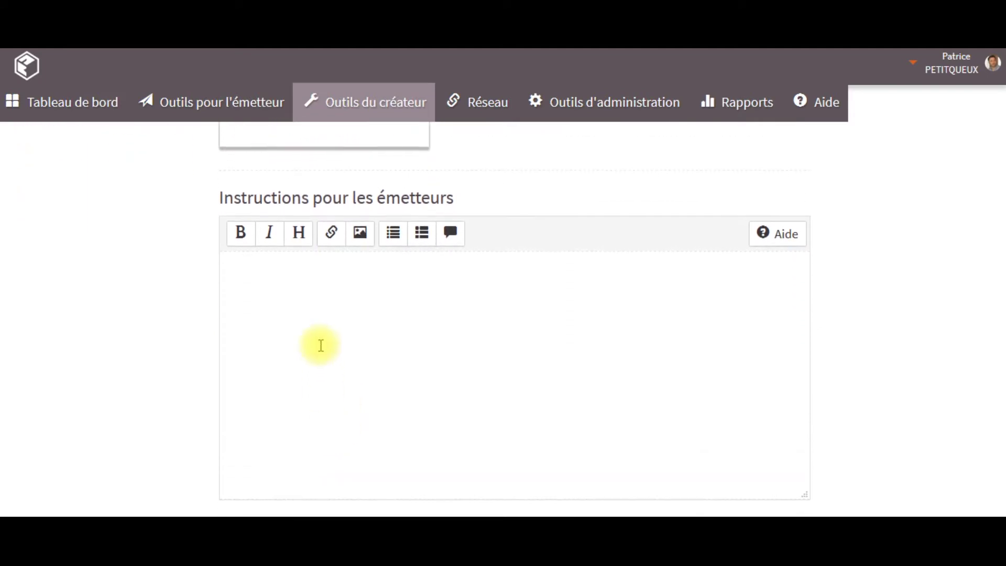
pyautogui.click(325, 274)
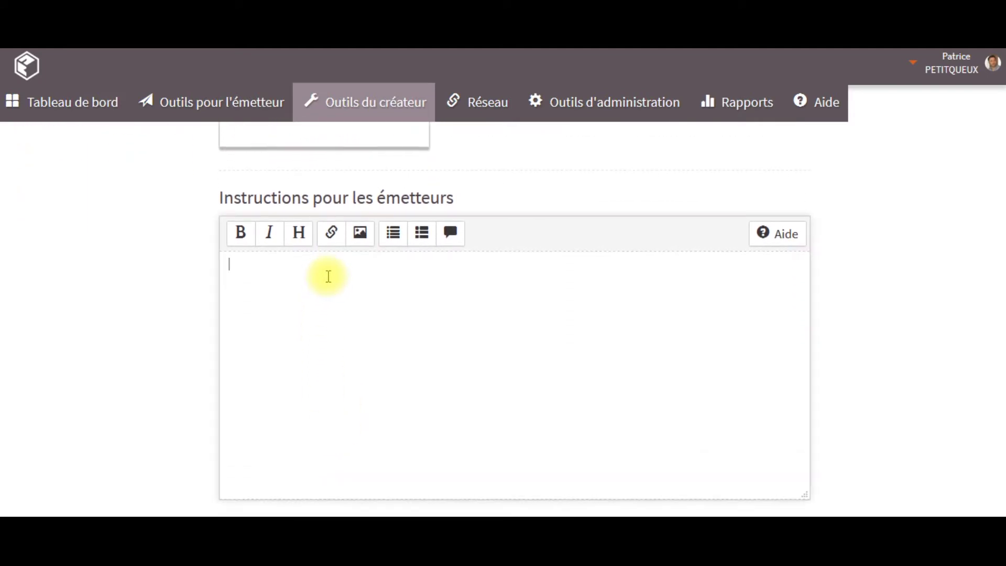
pyautogui.write("Attention : avant de valider la demande et délivrer le badge, veillez à ce que les preuves apportées montrent que la personne remplit bien tous les critères d'obtention du badge.")
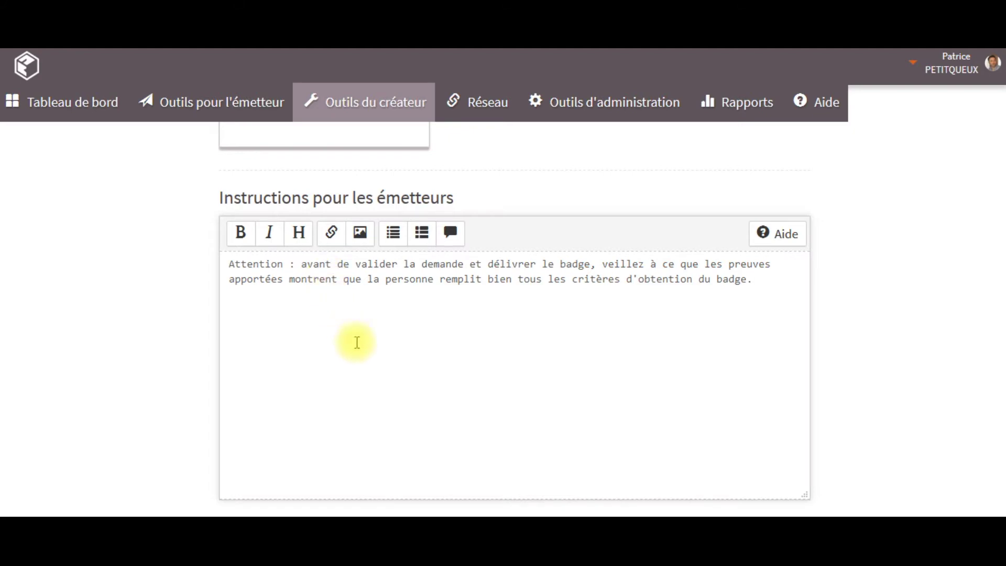
pyautogui.scroll(-2, 357, 342)
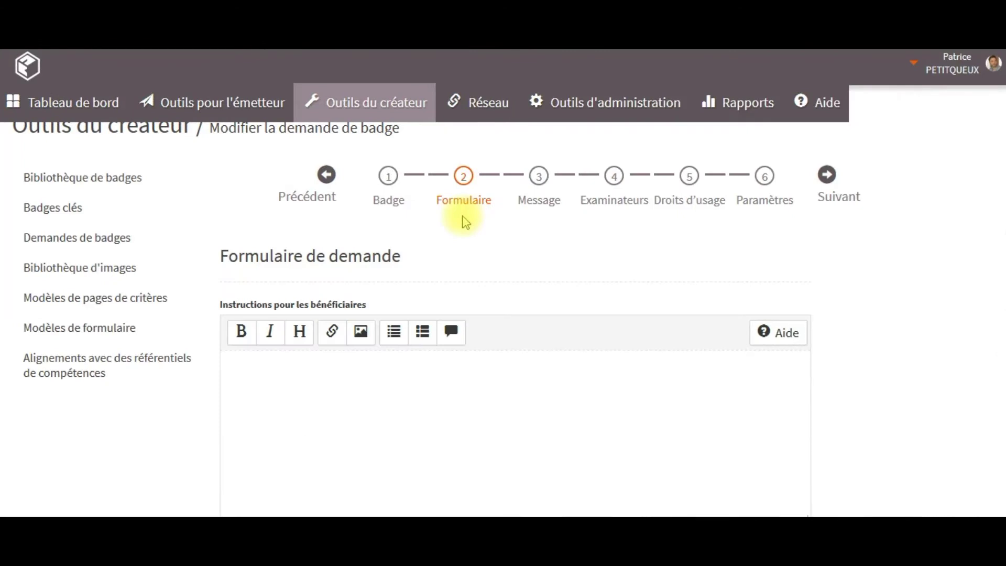
# - Enter beneficiary instructions in French asking for supporting evidence so that examiners can verify the requested badge's criteria are met
pyautogui.click(289, 392)
pyautogui.write("Vous devez apporter les éléments de preuves permettant d'examiner correctement votre demande de badge. Celles-ci permettront, en effet, de vérifier que vous remplissez bien les critères d'obtention du badge demandé.")
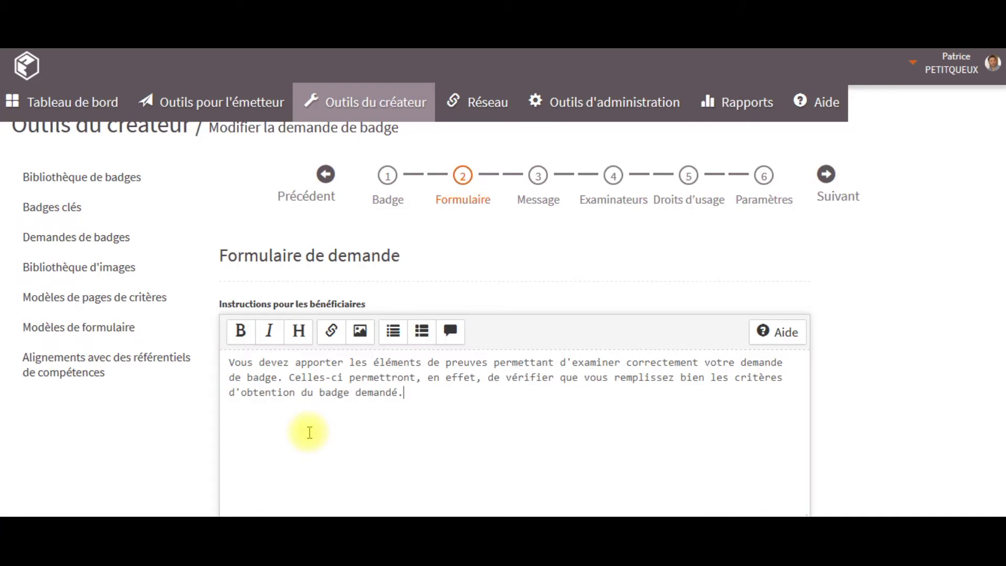
pyautogui.scroll(-3, 309, 432)
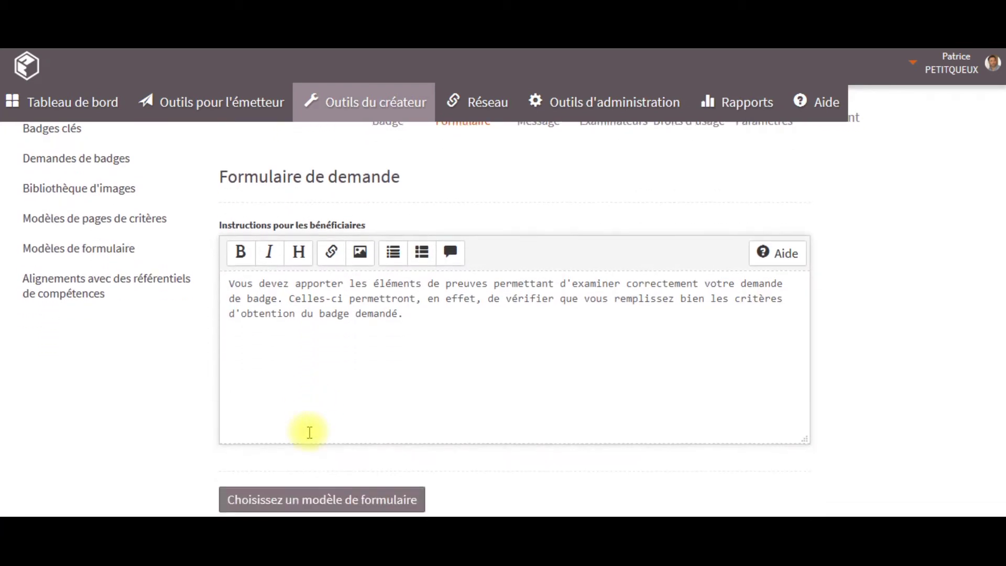
# - View the list of available form templates and close it without choosing one
pyautogui.scroll(-2, 309, 434)
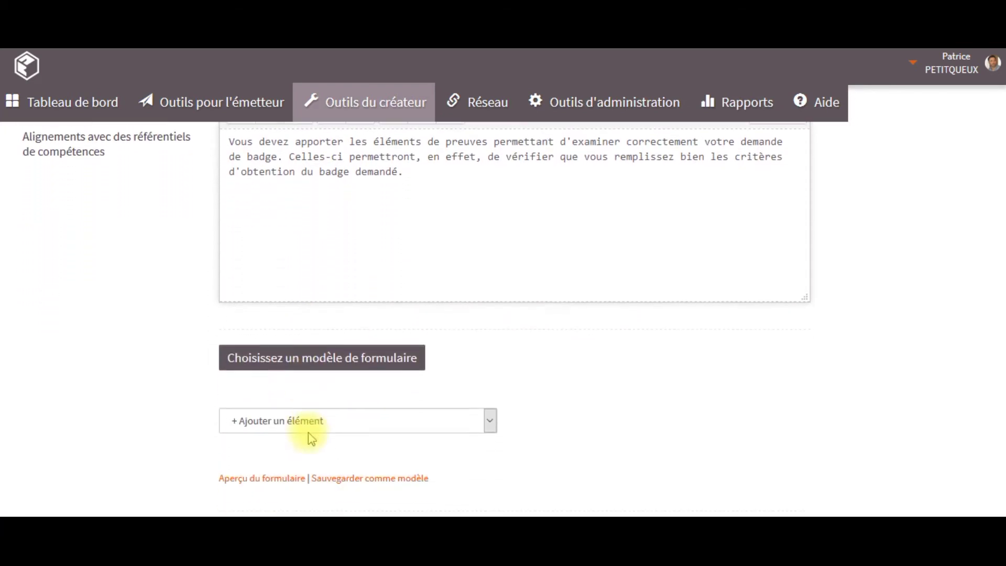
pyautogui.scroll(-1, 309, 434)
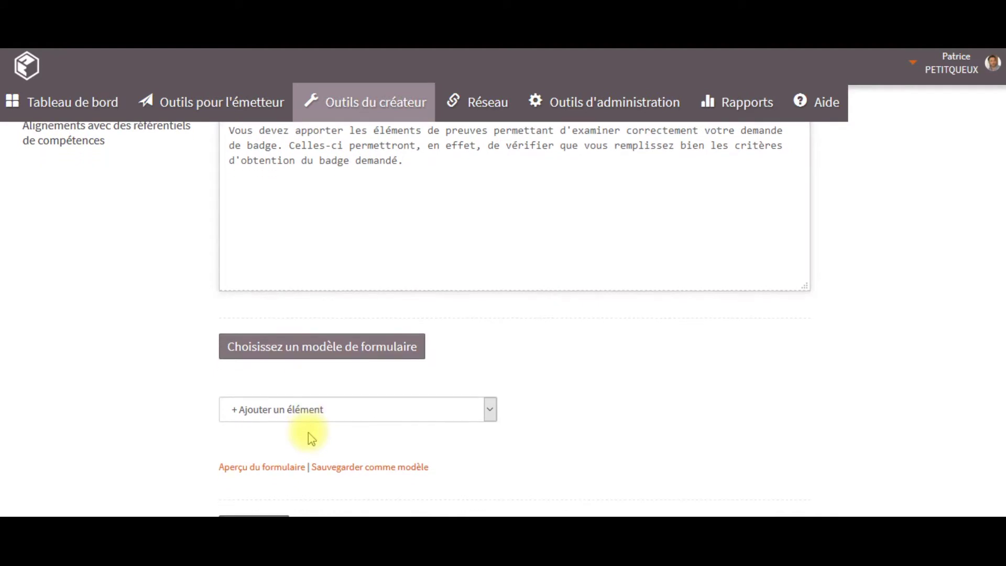
pyautogui.click(322, 346)
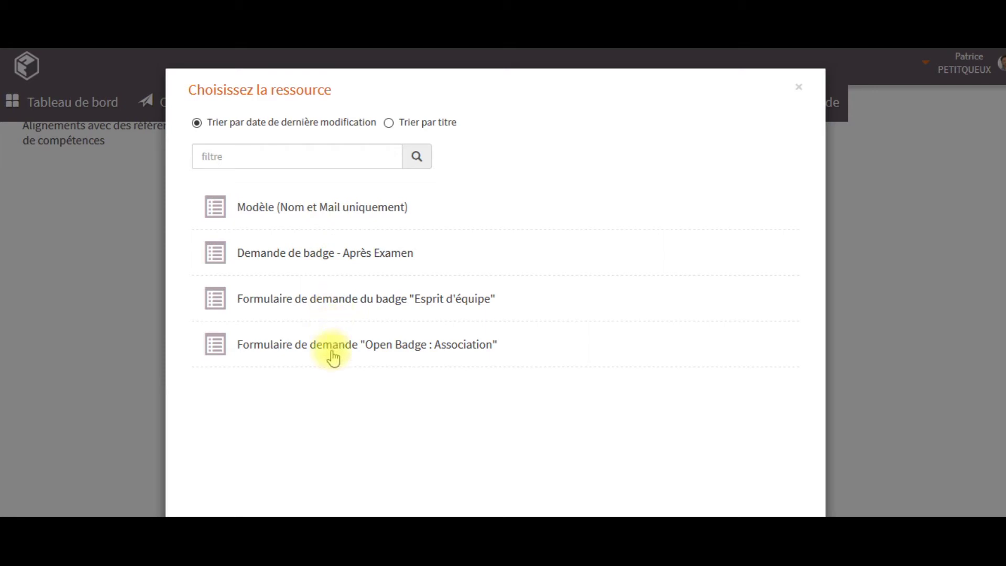
pyautogui.click(800, 89)
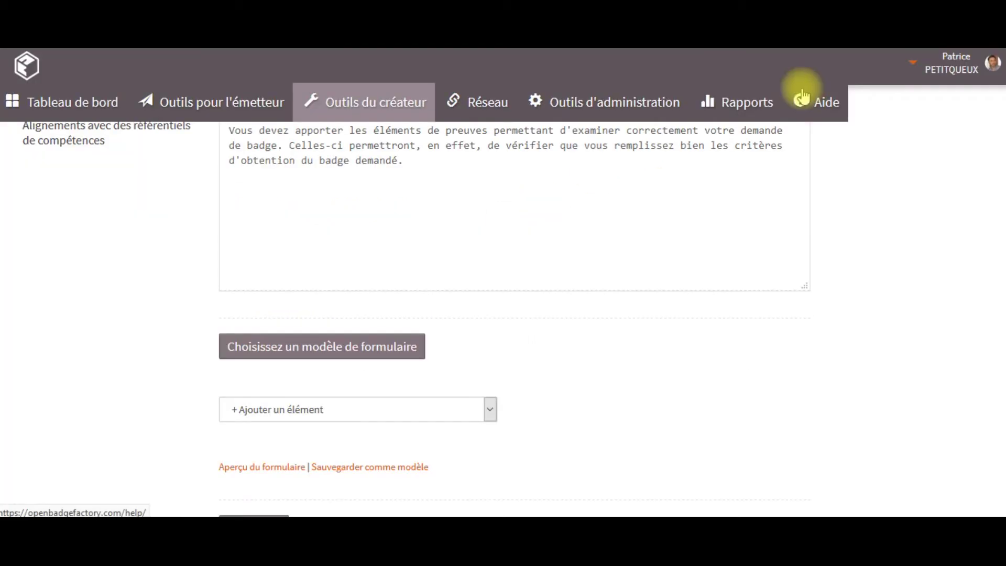
# - Add an "Entrée de texte" element to the request form labelled "A quelle organisation êtes-vous rattaché.e ?"
pyautogui.click(375, 418)
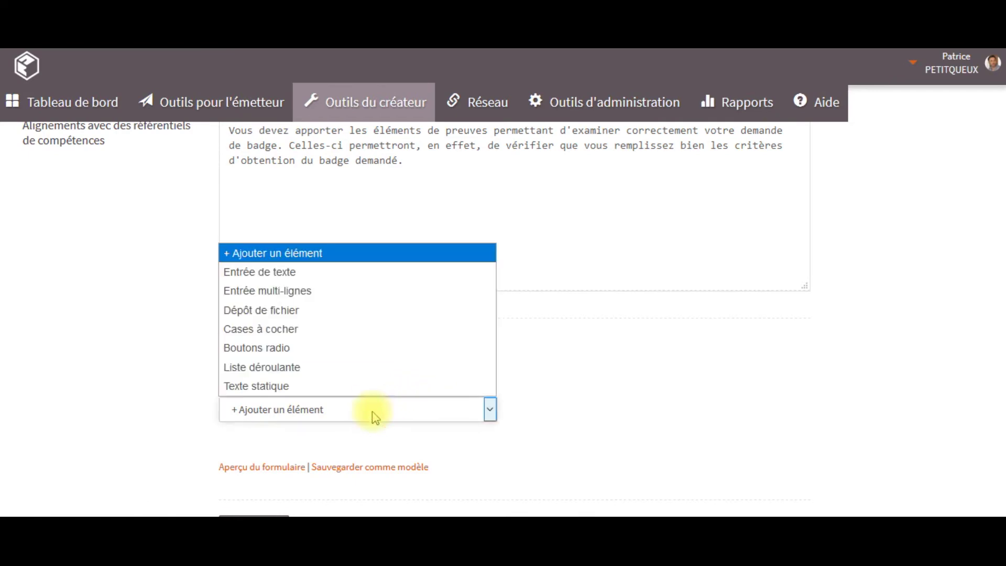
pyautogui.click(322, 271)
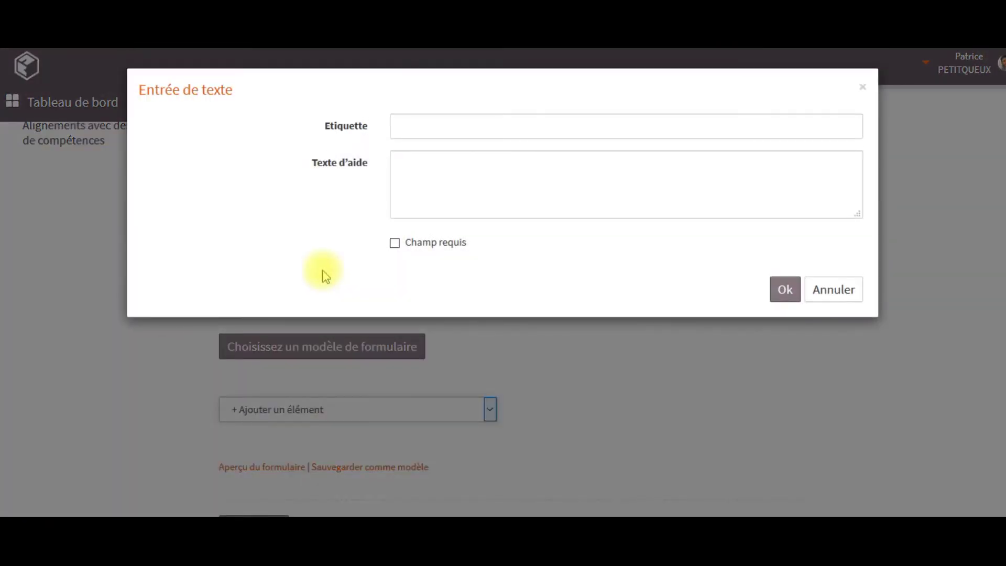
pyautogui.click(429, 123)
pyautogui.write('A quelle organisation êtes-vous rattaché.e ?')
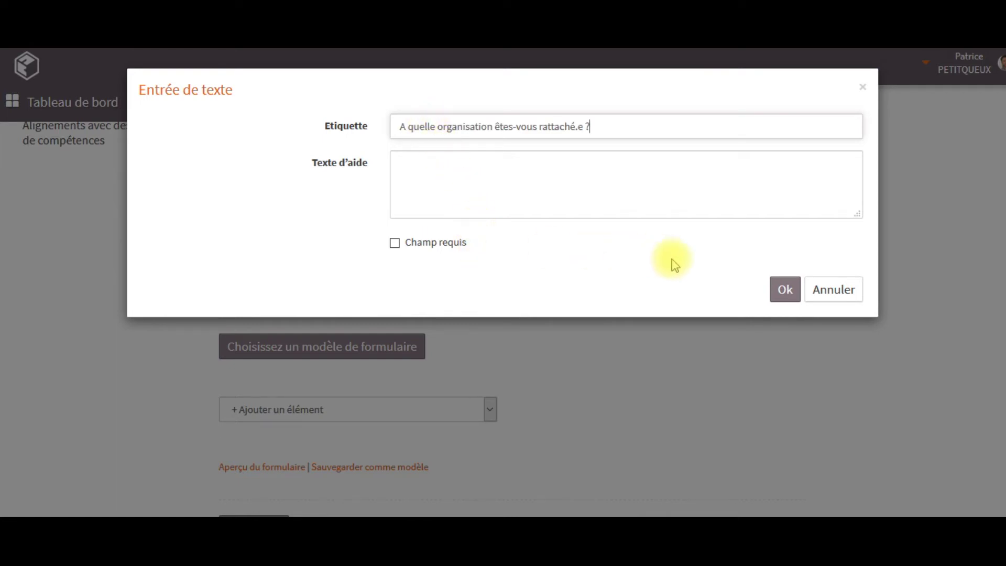
pyautogui.click(784, 290)
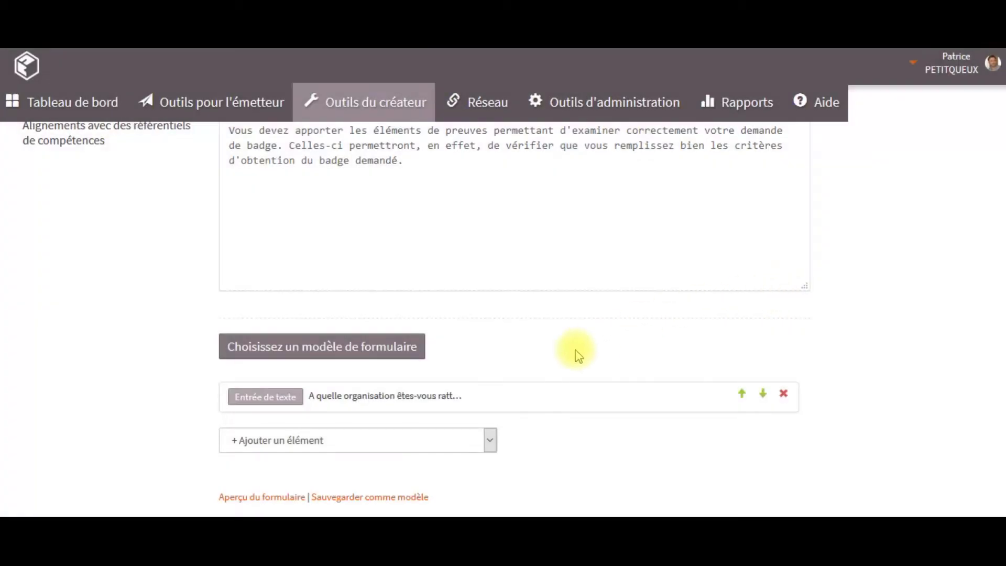
# - Create an "Entrée multi-lignes" element with 5 rows, labelled "Précisez en quelques lignes le contexte dans lequel s'inscrit votre demande."
pyautogui.click(489, 442)
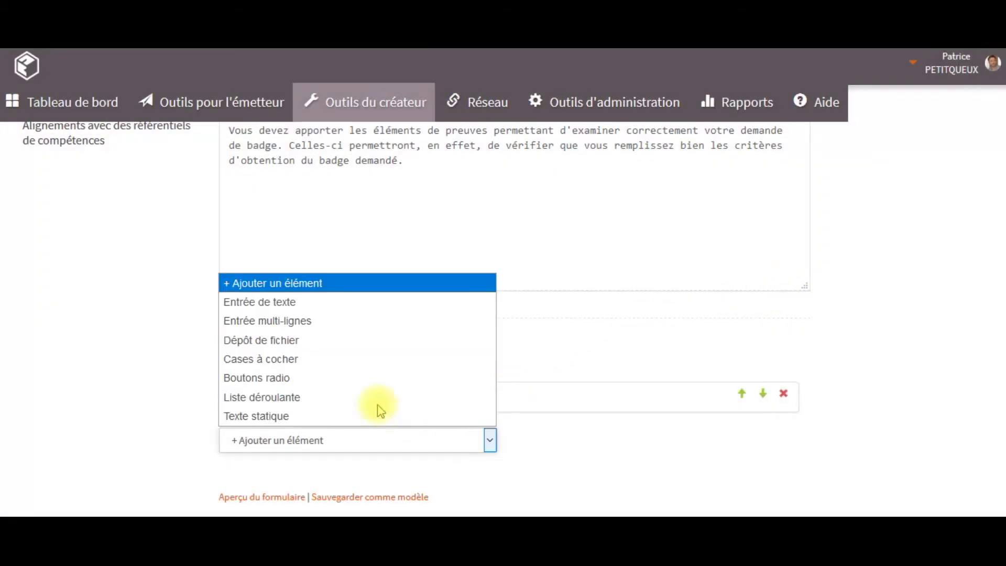
pyautogui.click(320, 323)
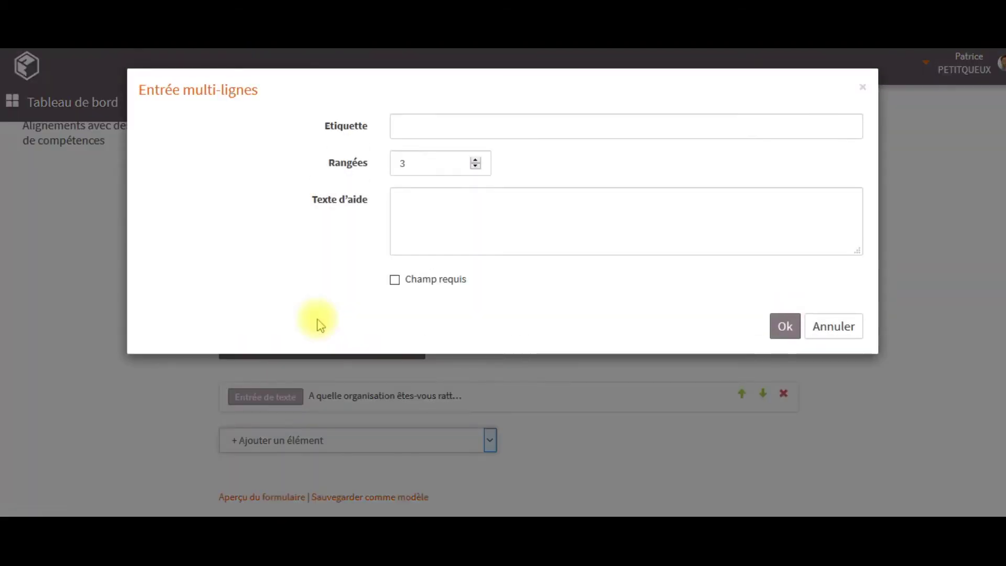
pyautogui.click(474, 126)
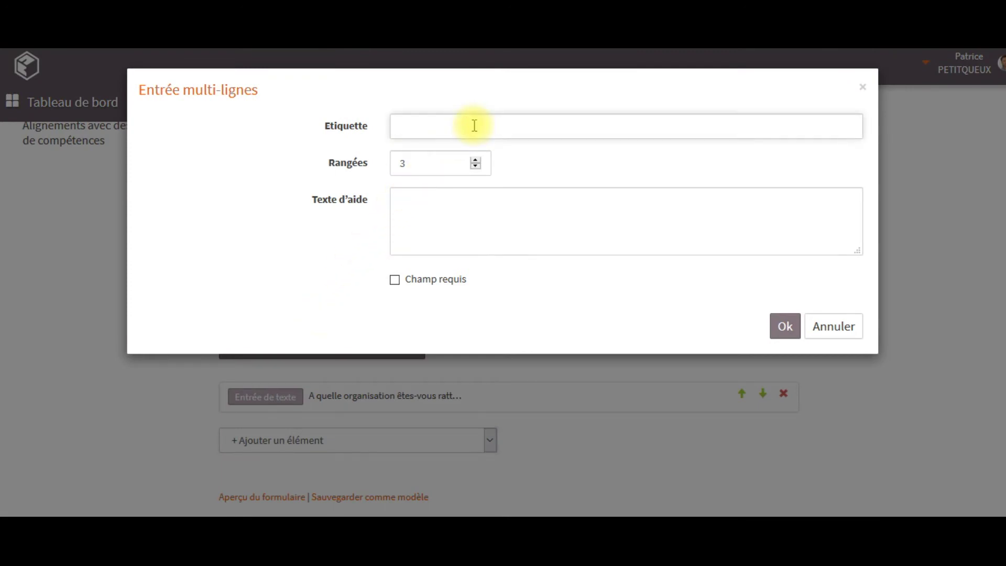
pyautogui.write("Précisez en quelques lignes le contexte dans lequel s'inscrit votre demande.")
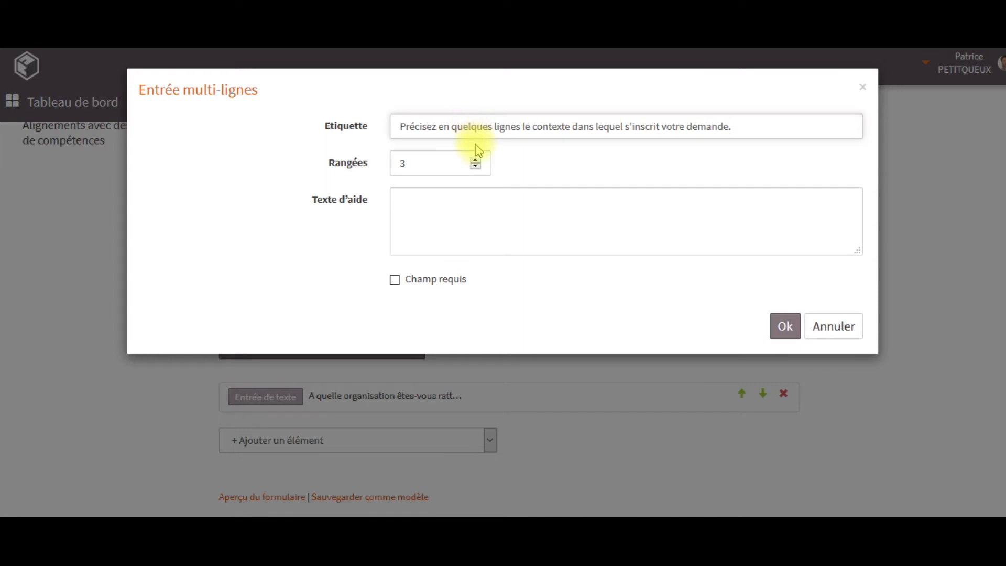
pyautogui.click(475, 160)
pyautogui.click(476, 160)
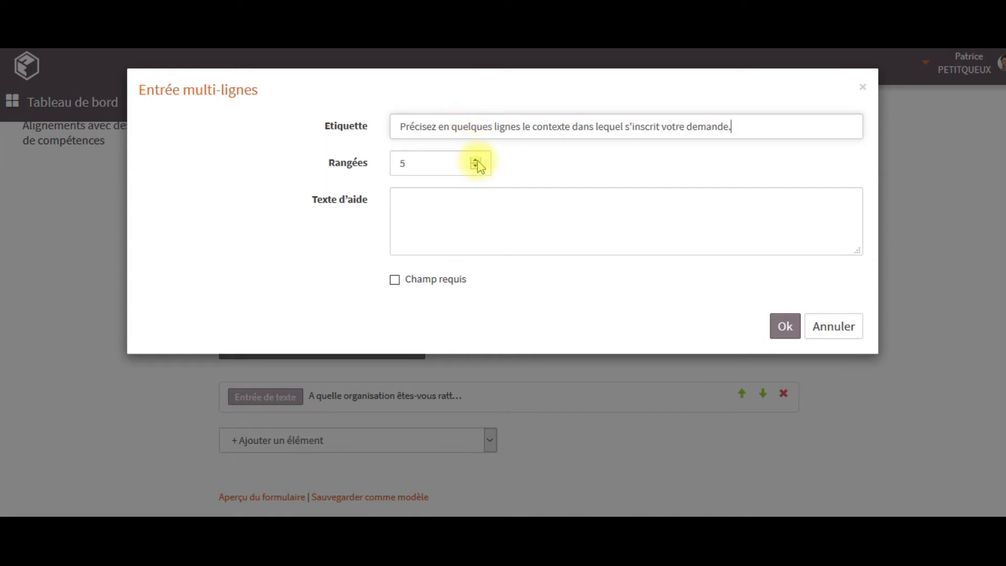
# - Give the multi-line element the help text "Par exemple : Suivez-vous une formation professionnelle dans le cadre de votre emploi, etc." and confirm it
pyautogui.click(473, 201)
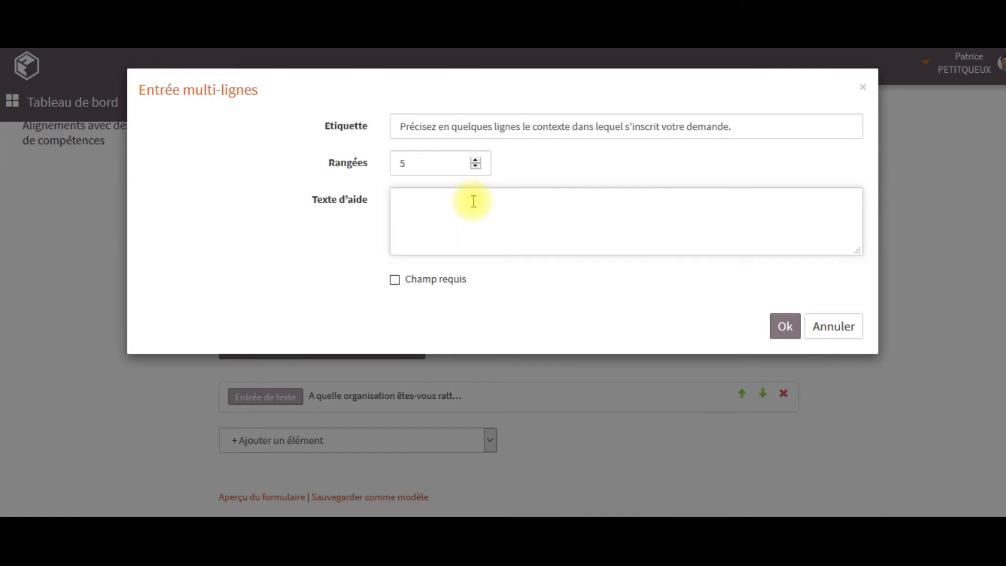
pyautogui.write('Par exemple : Suivez-vous une formation professionnelle dans le cadre de votre emploi, etc.')
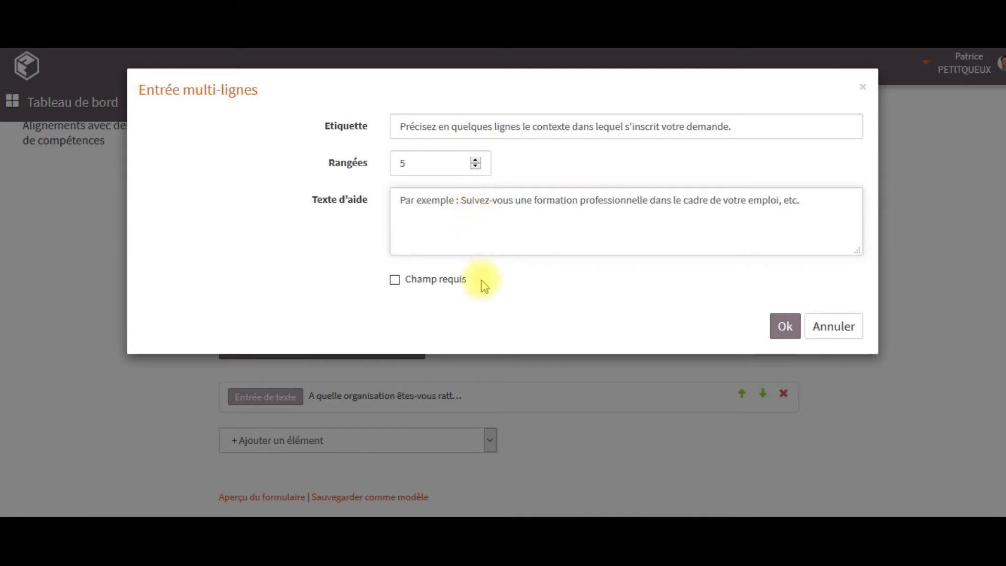
pyautogui.click(785, 327)
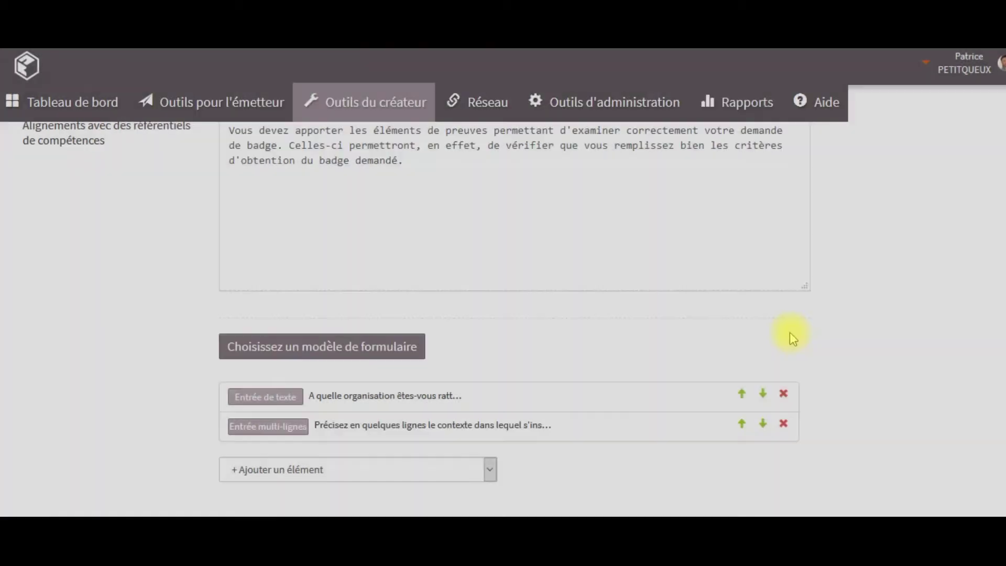
# - Add a "Dépôt de fichier" element labelled "Déposez votre fichier" with the help text "Il s'agira d'un document attestant de ..."
pyautogui.click(490, 469)
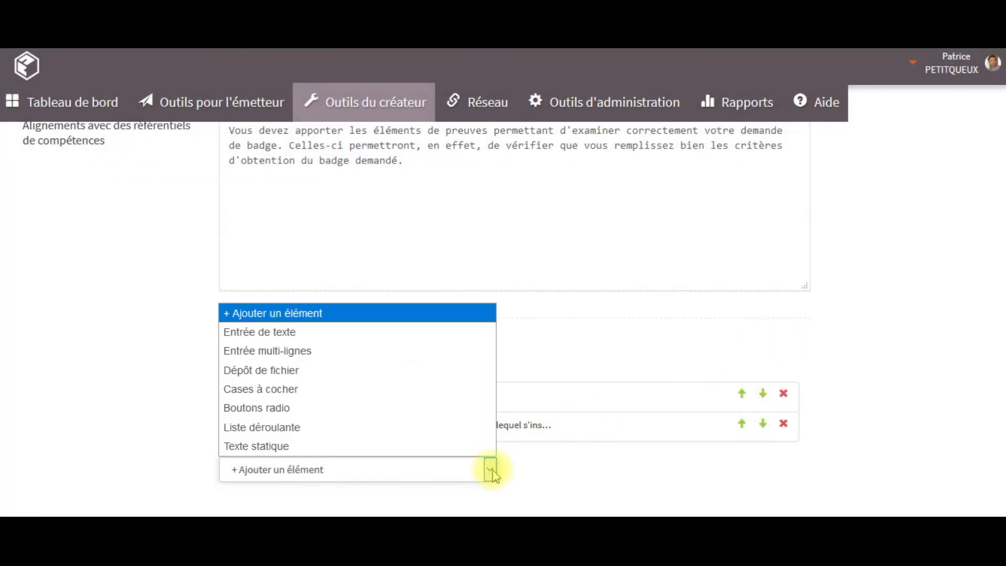
pyautogui.click(360, 372)
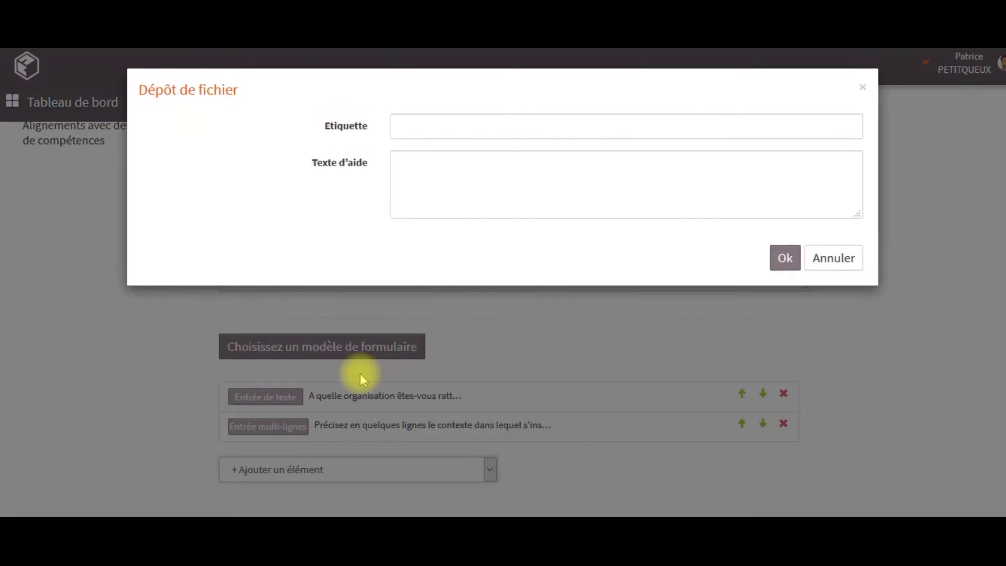
pyautogui.click(472, 124)
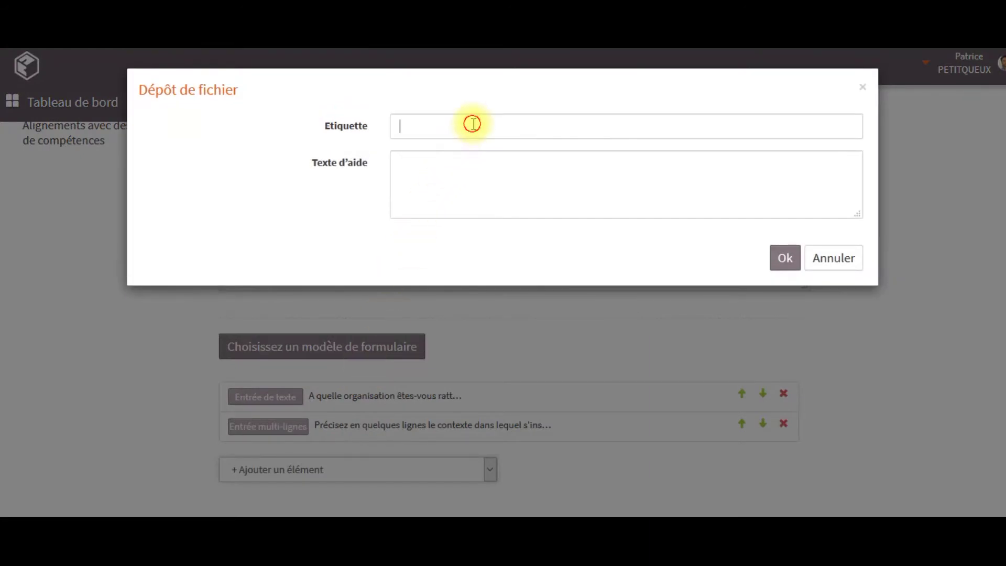
pyautogui.write('Déposez votre fichier')
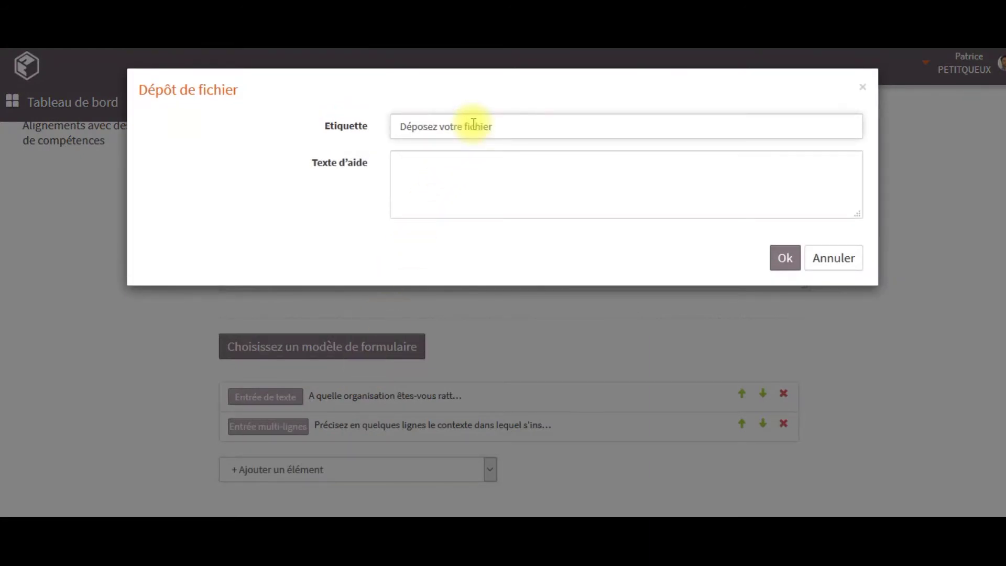
pyautogui.click(487, 164)
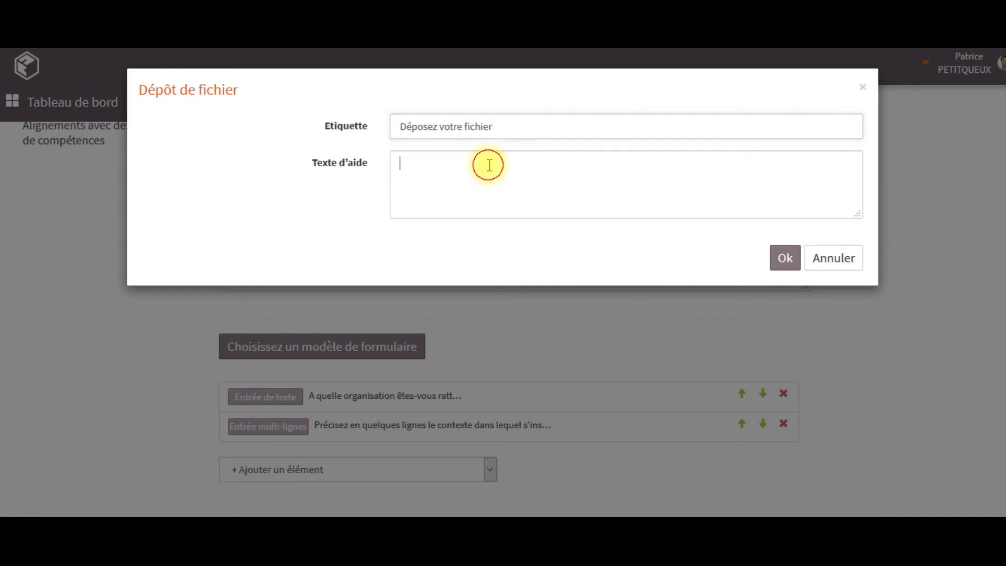
pyautogui.write("Il s'agira d'un document attestant de ...")
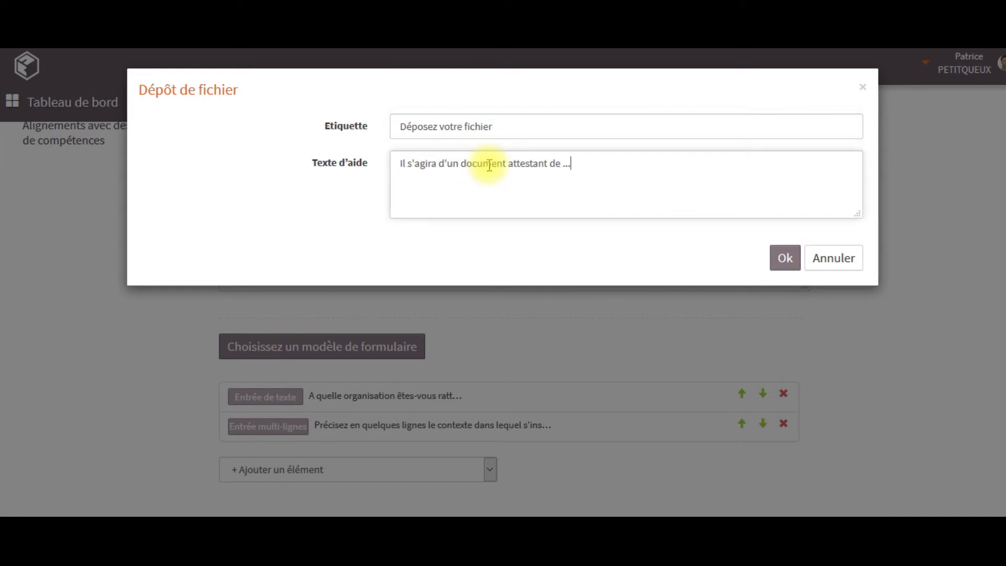
pyautogui.click(785, 260)
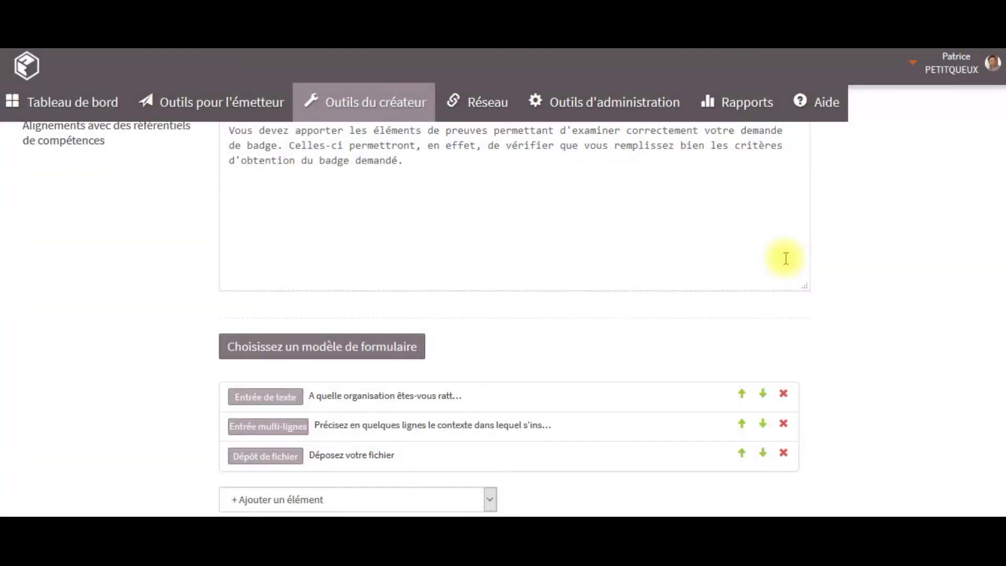
# - Create a "Cases à cocher" element labelled "Quels sont les modules que vous avez déjà suivi sur notre plateforme ?"
pyautogui.click(490, 499)
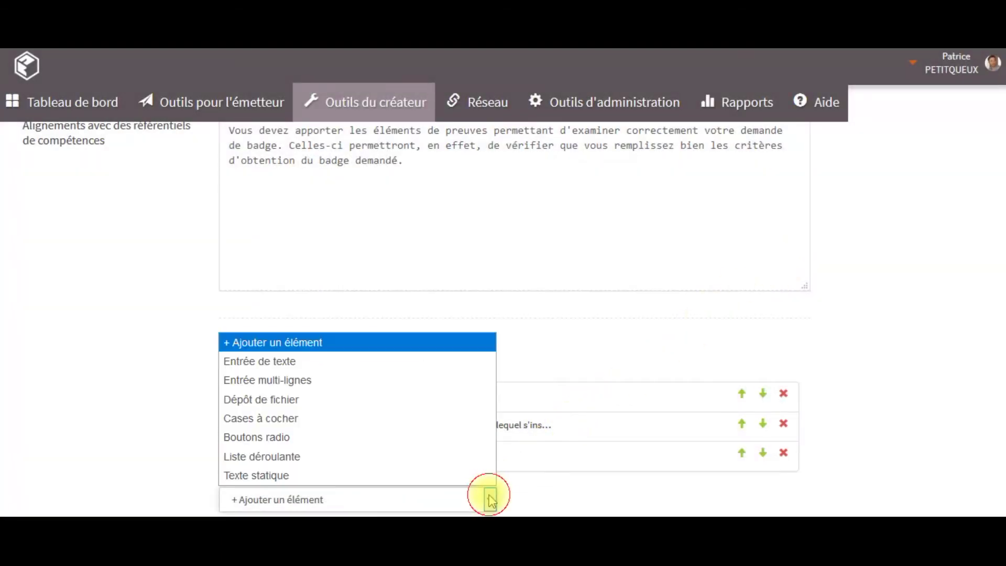
pyautogui.click(364, 419)
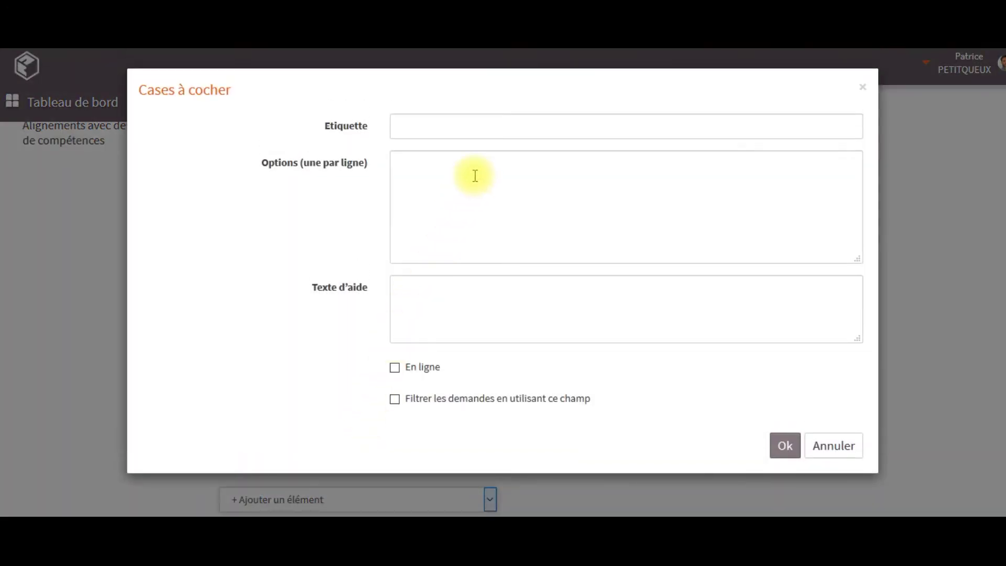
pyautogui.click(488, 133)
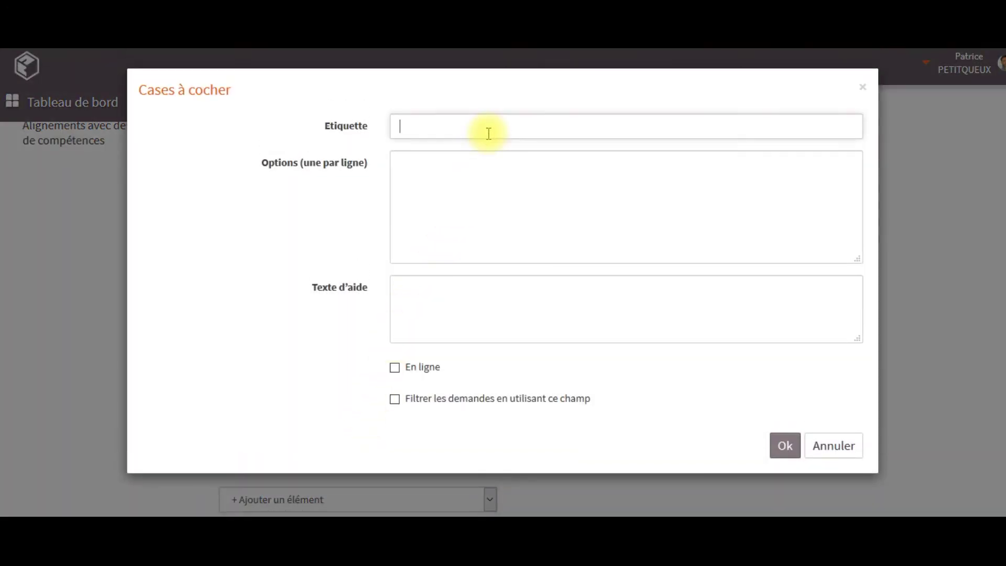
pyautogui.write('Quels sont les modules que vous avez déjà suivi sur notre plateforme ?')
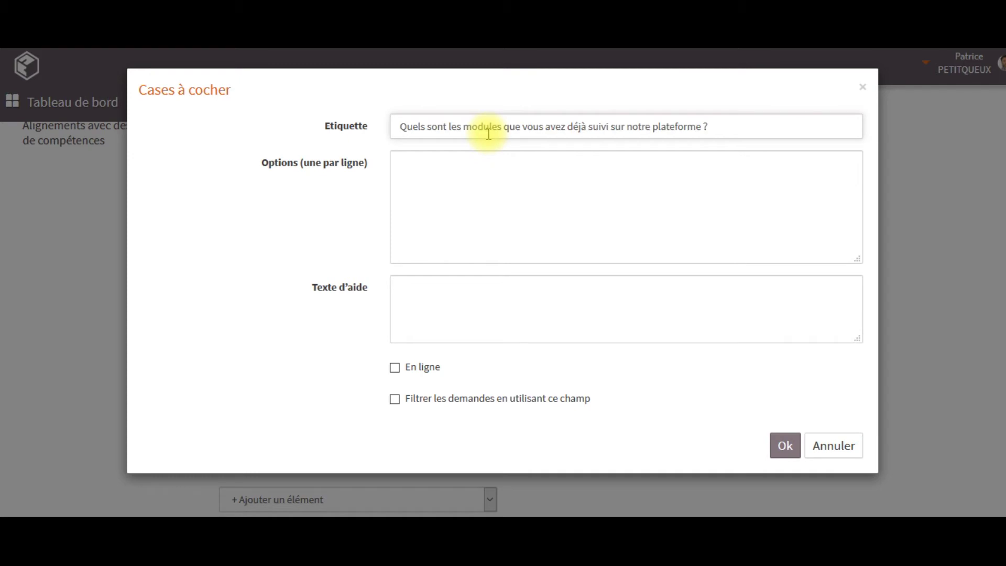
# - Give the checkbox element the options Module 1, Module 2, Module 3 and Module 4, enable "En ligne", and confirm it
pyautogui.click(486, 162)
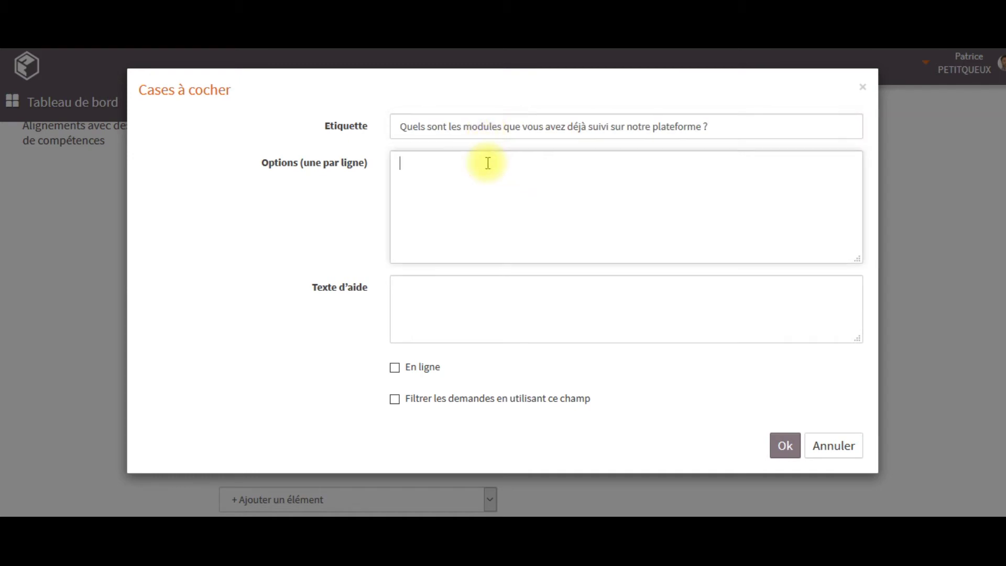
pyautogui.write('Module 1 Module 2 Module 3 Module 4')
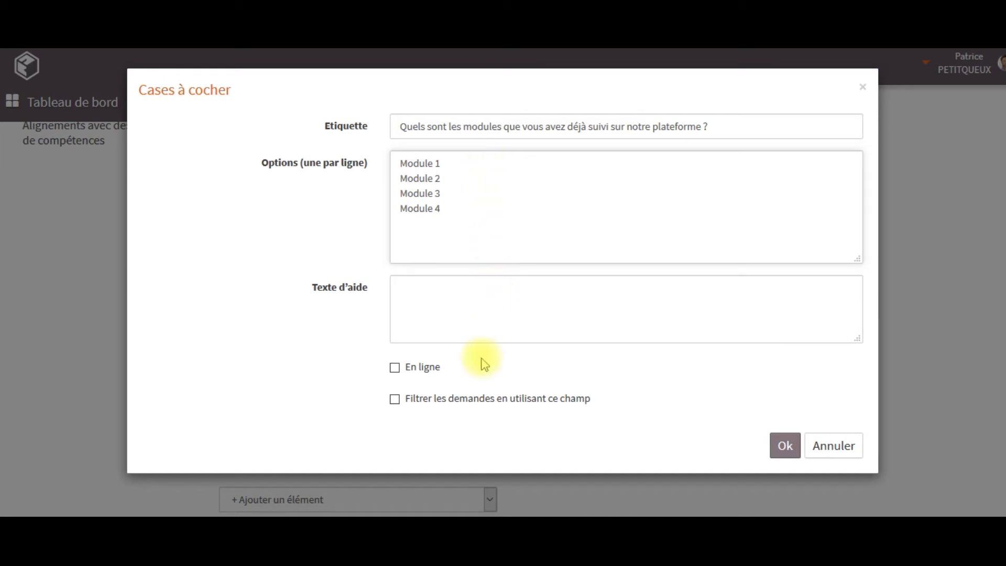
pyautogui.click(394, 368)
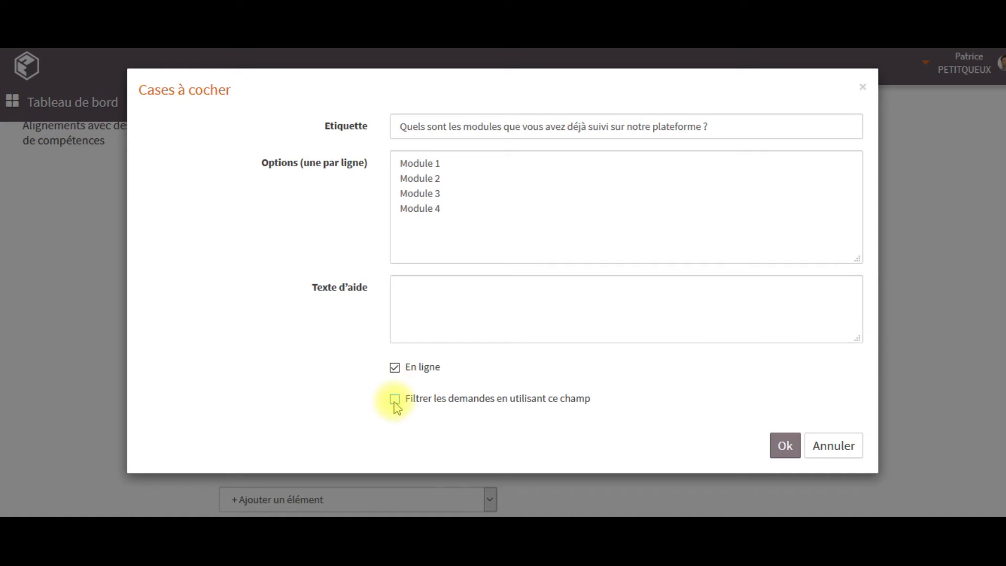
pyautogui.click(786, 448)
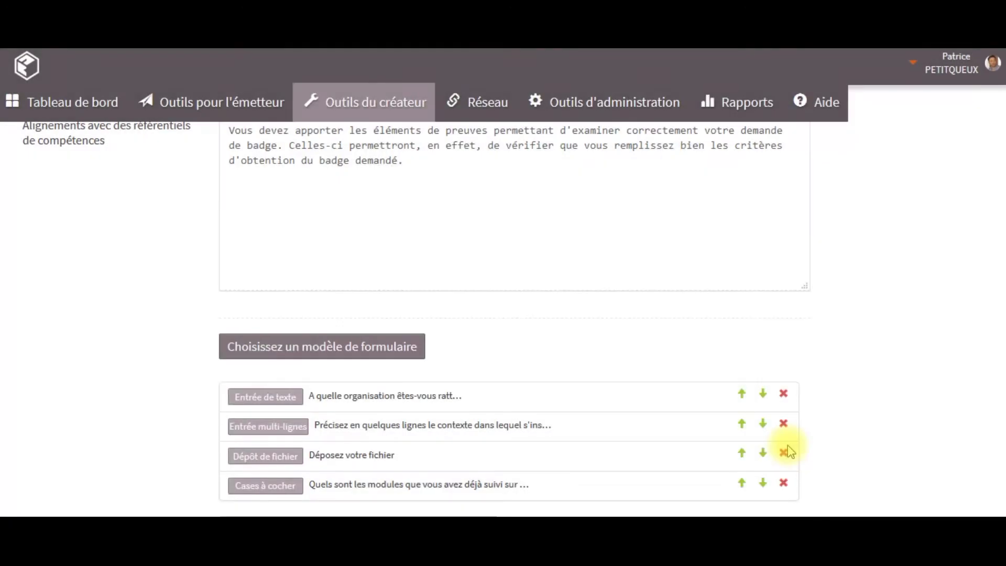
# - Add a "Boutons radio" element labelled "Etes-vous satisfait de ce module de formation ?" with the options Oui and Non and "En ligne" enabled
pyautogui.scroll(-3, 789, 448)
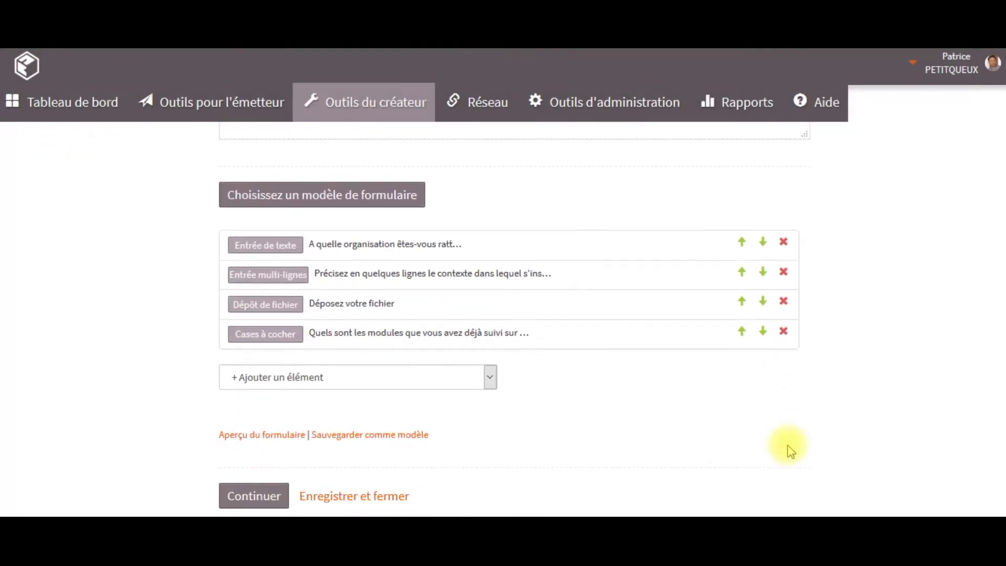
pyautogui.click(490, 378)
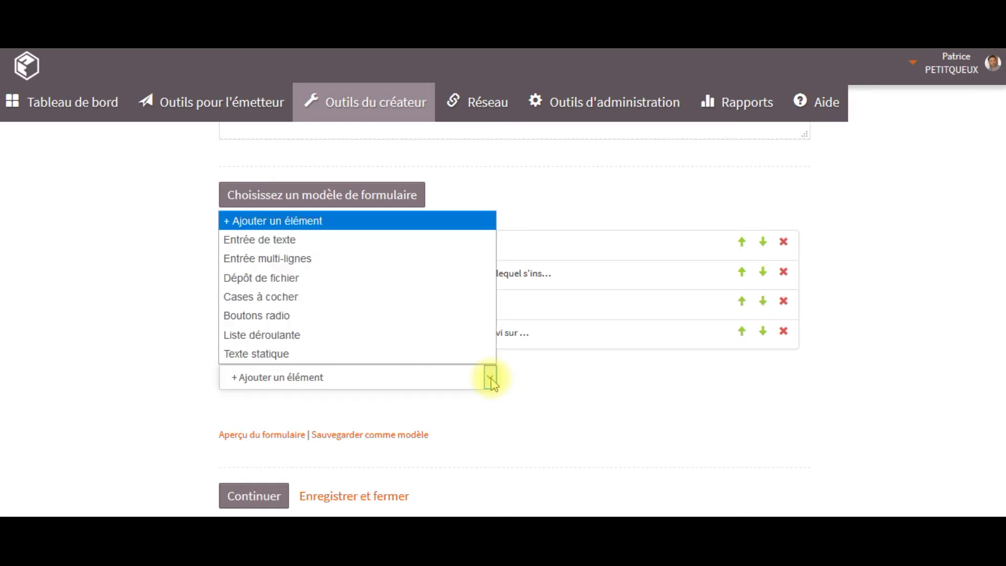
pyautogui.click(368, 318)
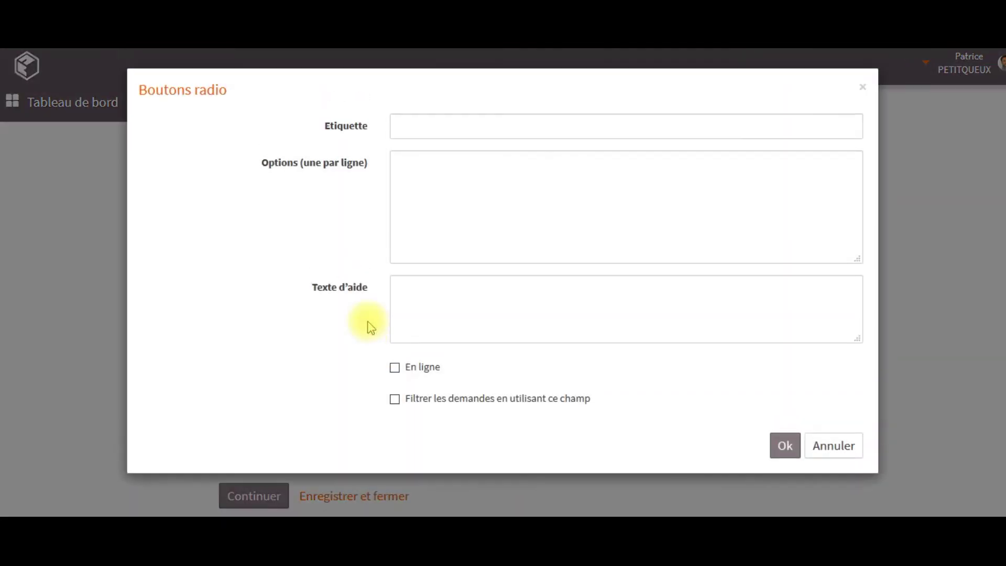
pyautogui.click(475, 131)
pyautogui.write('Etes-vous satisfait de ce module de formation ?')
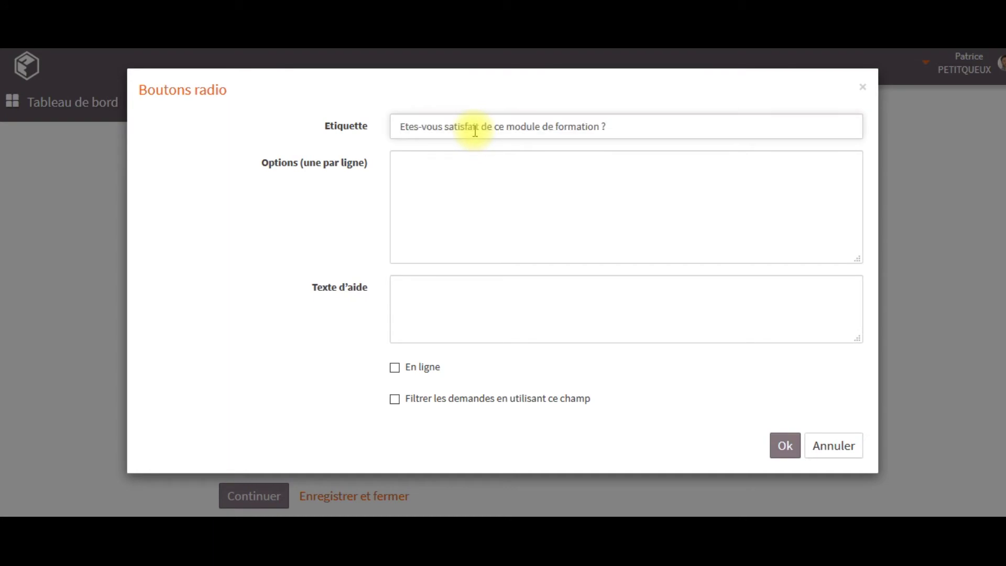
pyautogui.click(473, 178)
pyautogui.write('Oui Non')
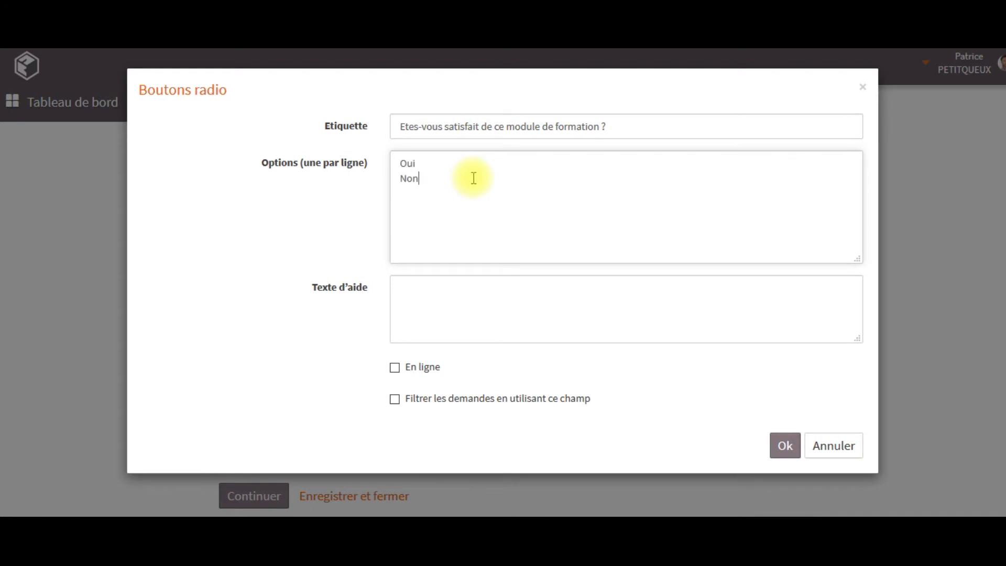
pyautogui.click(395, 371)
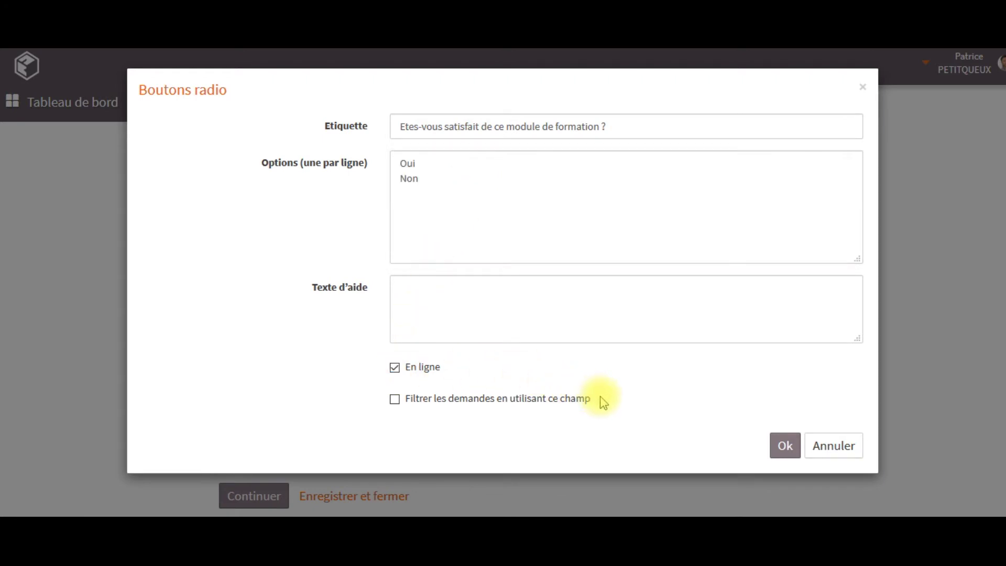
pyautogui.click(782, 445)
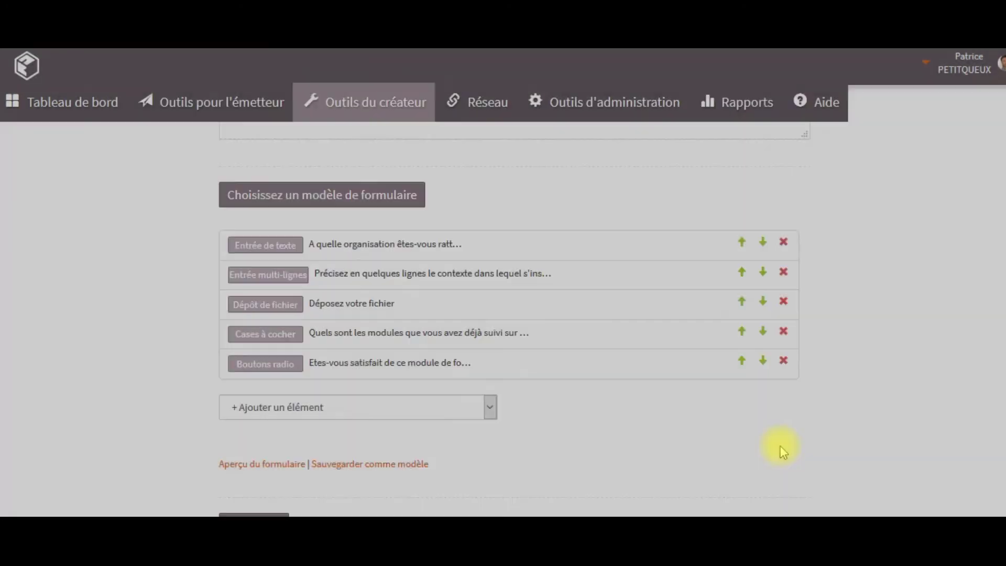
# - Add a "Liste déroulante" element labelled "Choisissez .... parmi la liste proposée ..." with the options Option 1, Option 2, Option 3 and Option 4
pyautogui.click(490, 409)
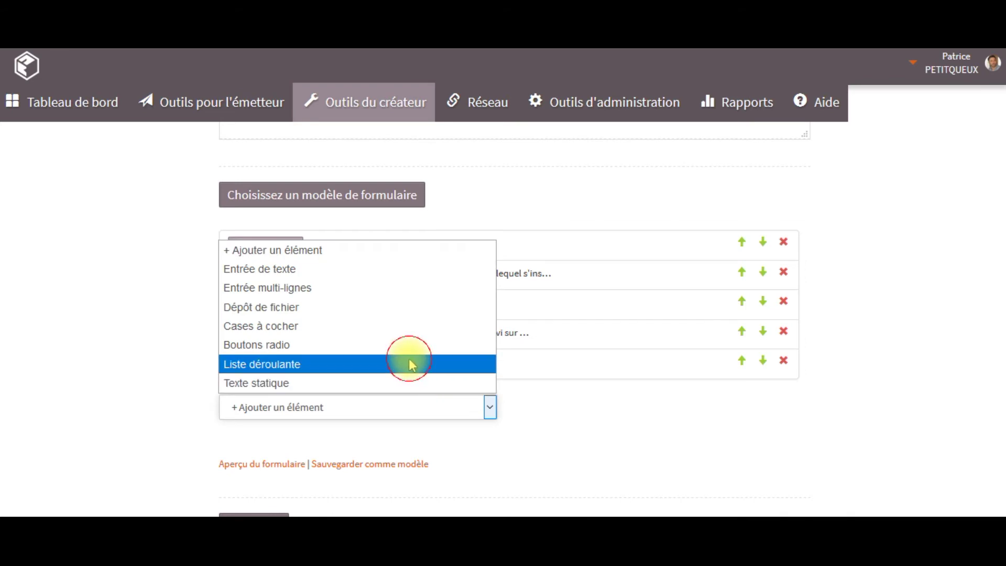
pyautogui.click(410, 363)
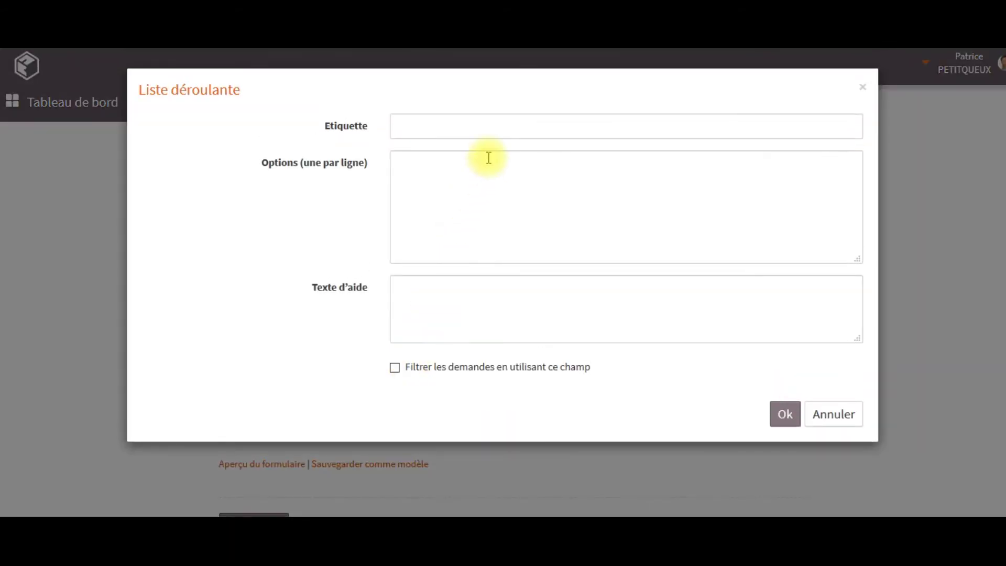
pyautogui.click(503, 129)
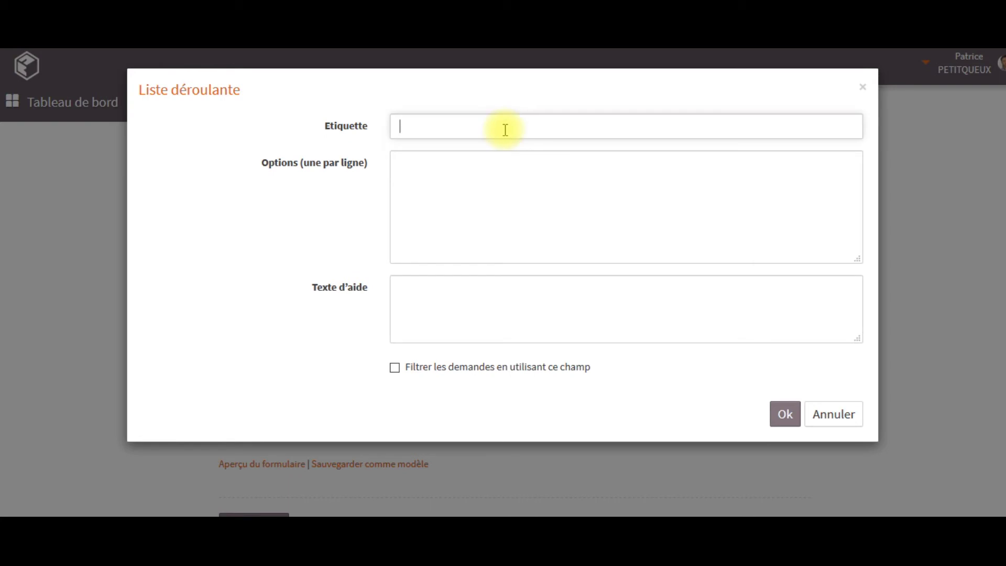
pyautogui.write('Choisissez .... parmi la liste proposée ...')
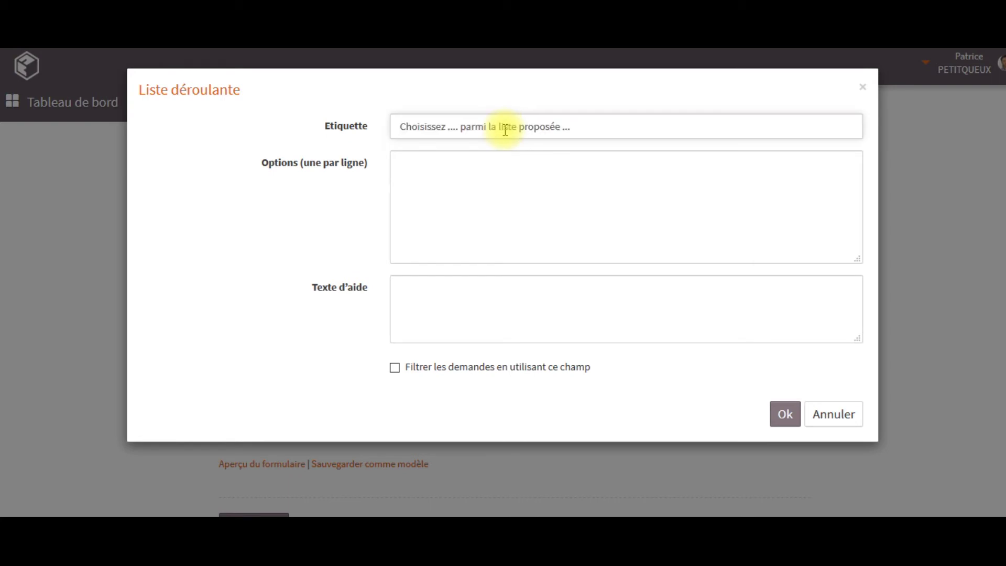
pyautogui.click(504, 163)
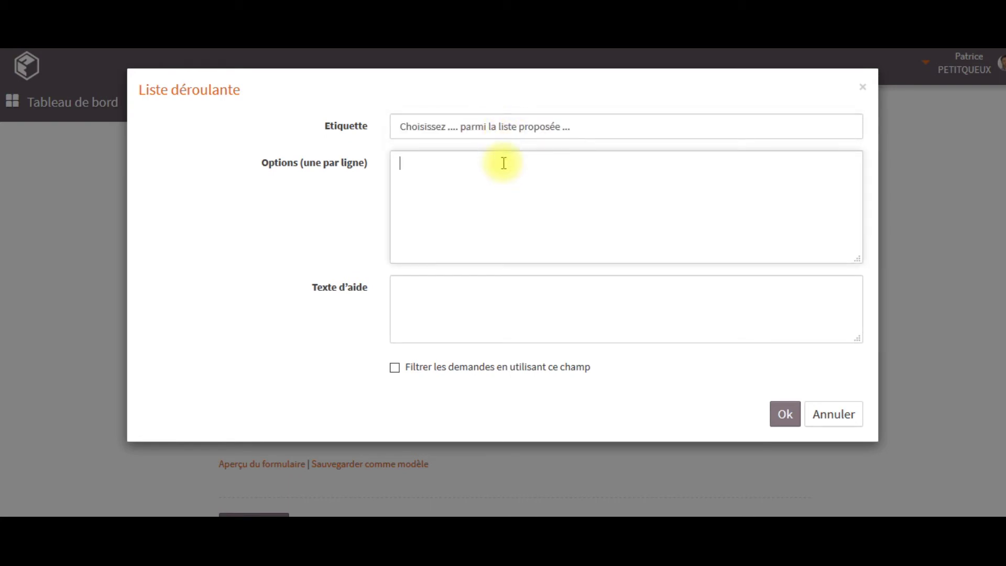
pyautogui.write('Option 1 Option 2 Option 3 Option 4')
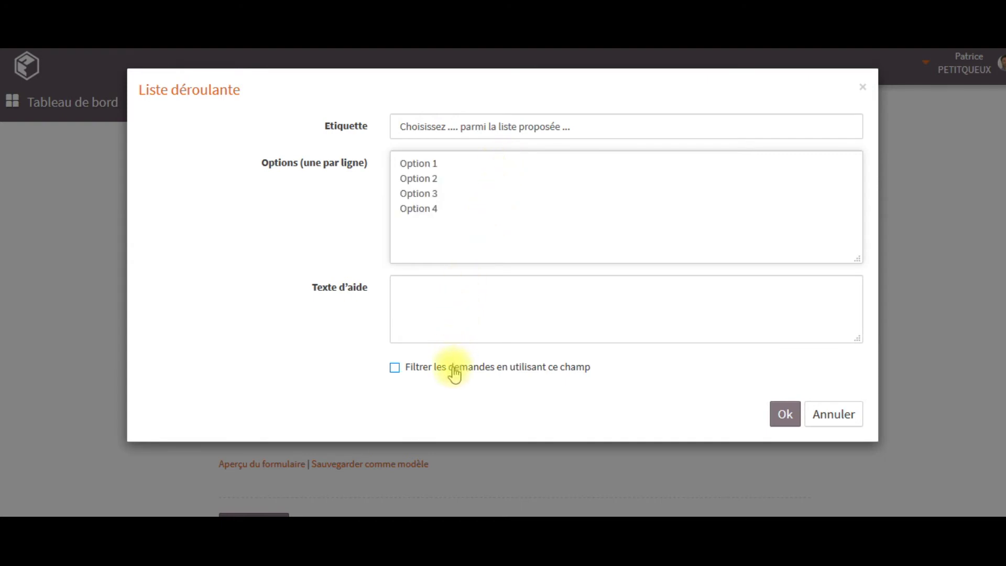
pyautogui.click(781, 414)
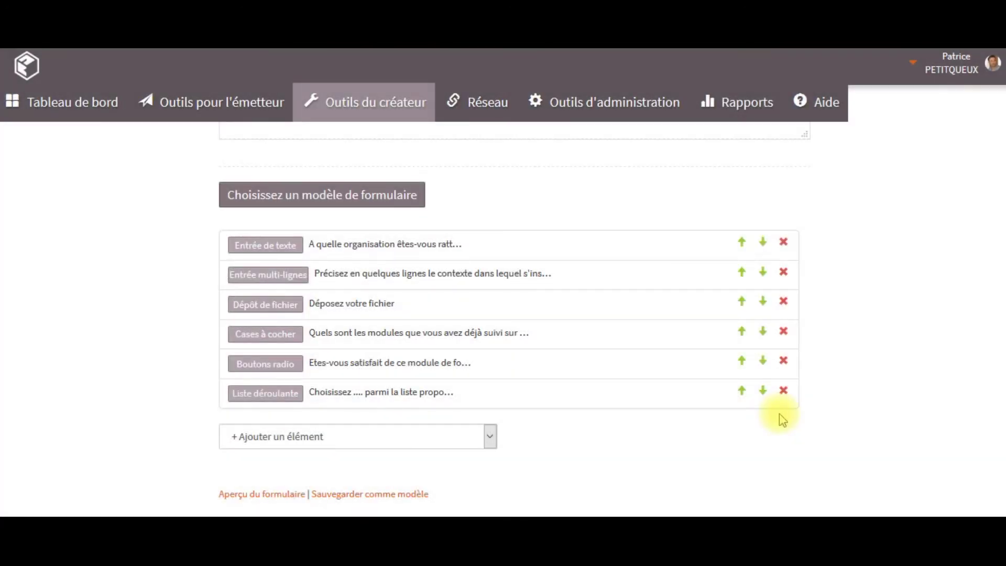
# - Add a "Texte statique" element reading "Le champ 'Texte Statique' permet d'apporter des informations complémentaires. Il n'invite pas l'utilisateur du formulaire à compléter un champ."
pyautogui.click(490, 438)
pyautogui.click(444, 415)
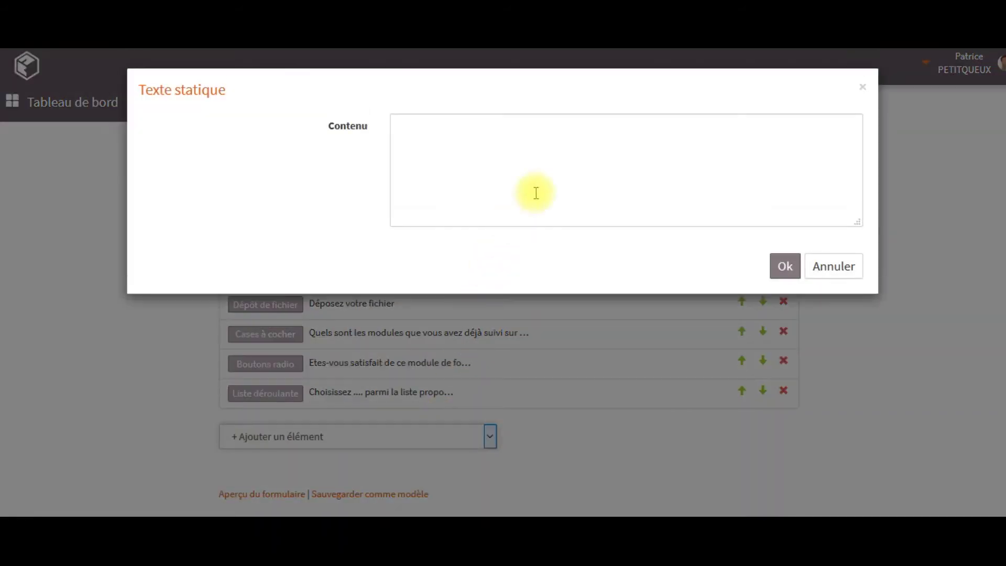
pyautogui.click(553, 169)
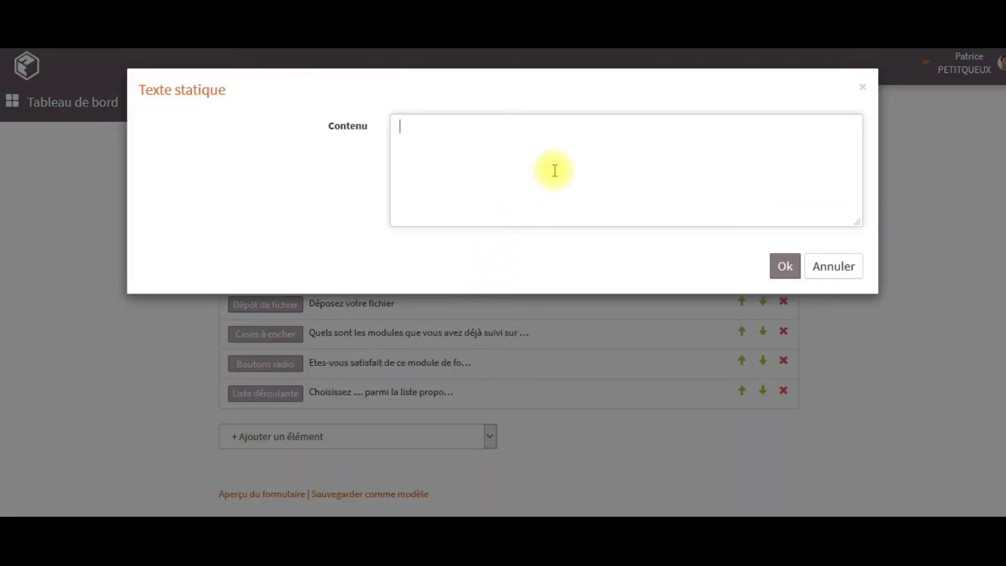
pyautogui.write('Le champ "Texte Statique" permet d\'apporter des informations complémentaires. Il n\'invite pas l\'utilisateur du formulaire à compléter un champ.')
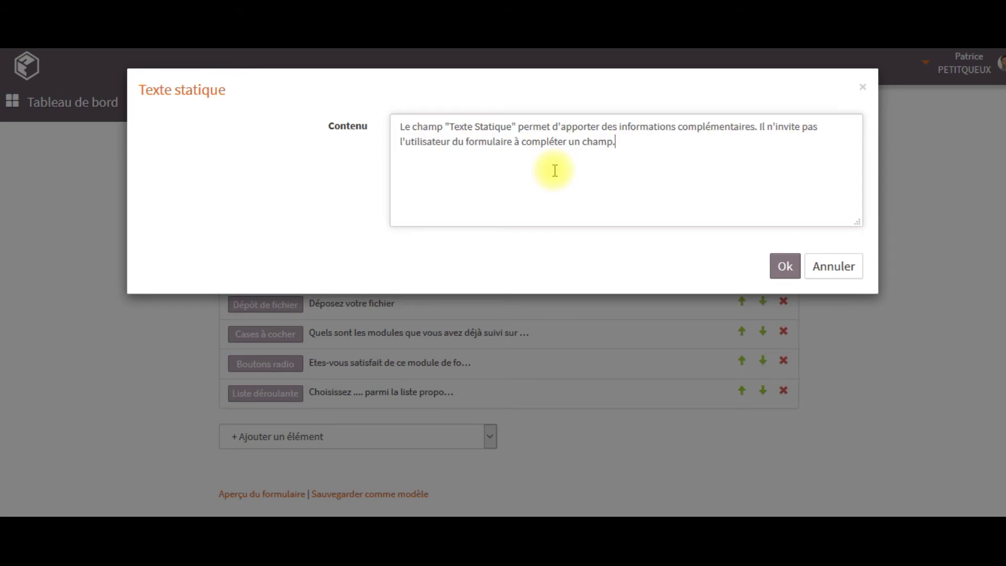
pyautogui.click(784, 266)
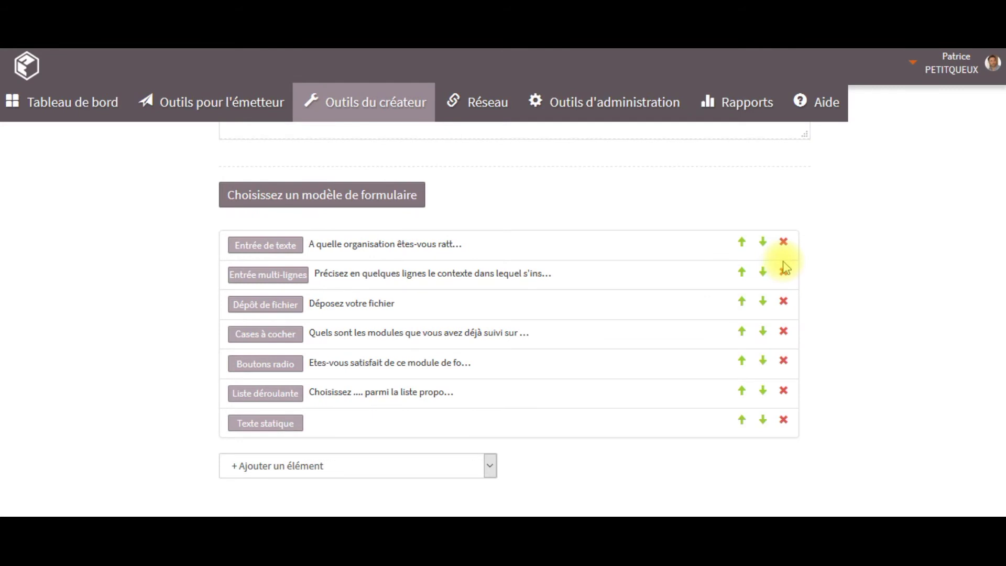
# - Open the preview of the badge request form to check how its elements look to applicants
pyautogui.scroll(-3, 784, 267)
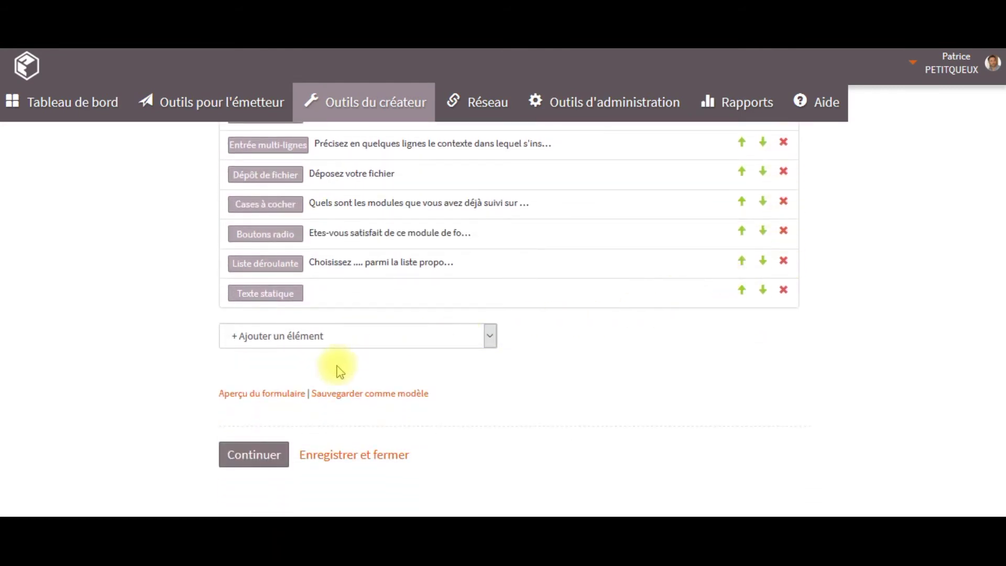
pyautogui.click(289, 394)
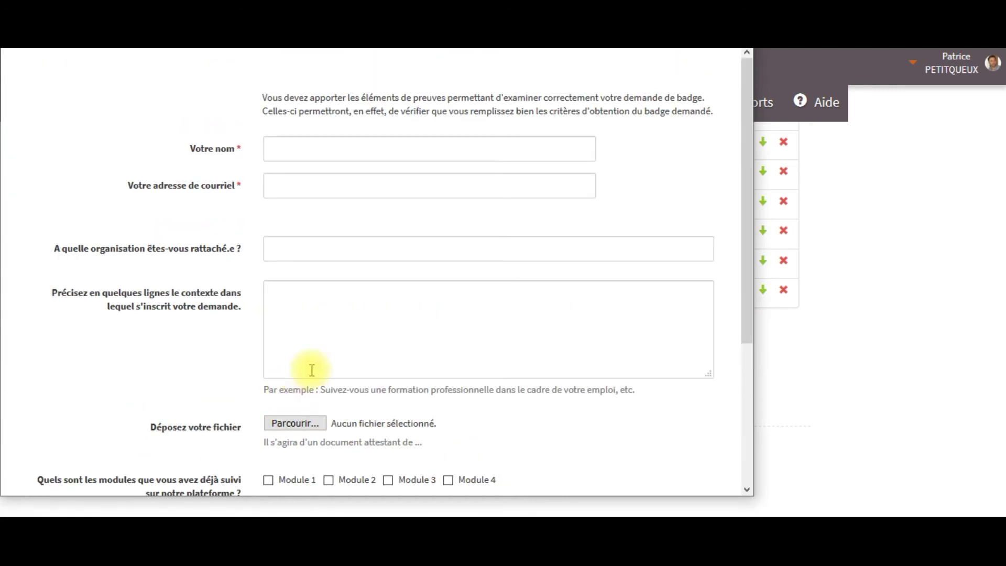
# - Try out the previewed form by ticking Module 1, choosing Non and viewing the drop-down options, and close the preview
pyautogui.scroll(-2, 311, 369)
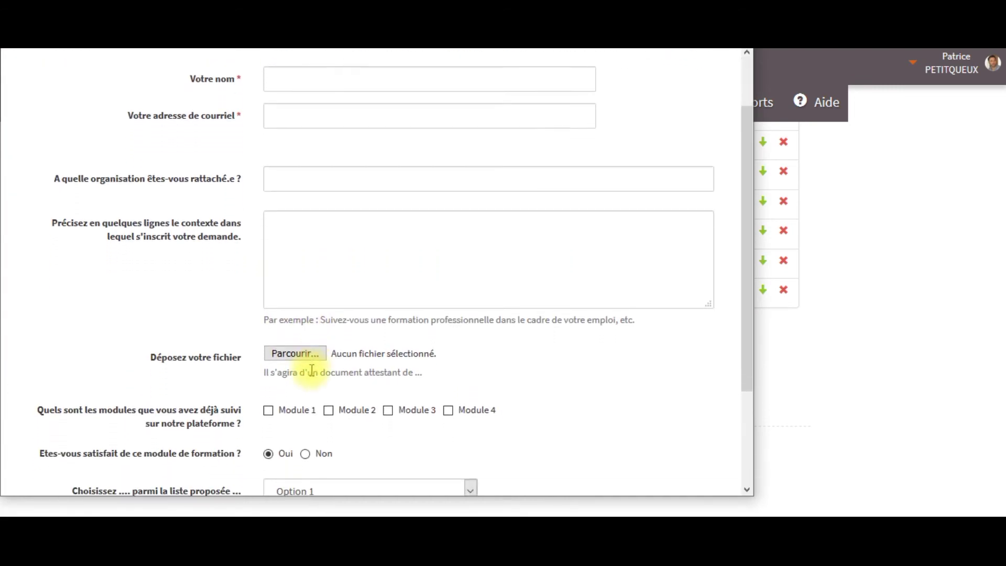
pyautogui.scroll(-3, 311, 370)
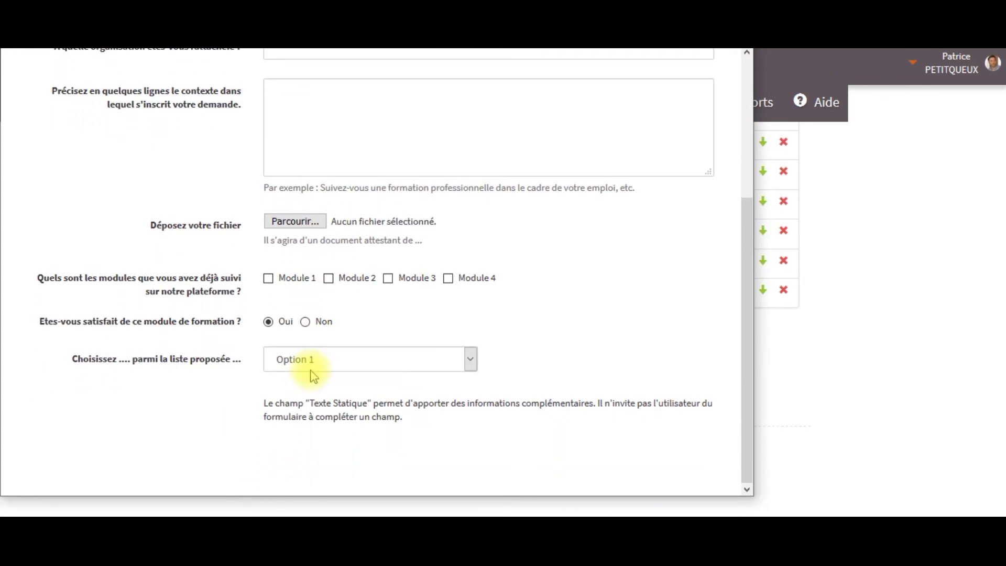
pyautogui.click(269, 279)
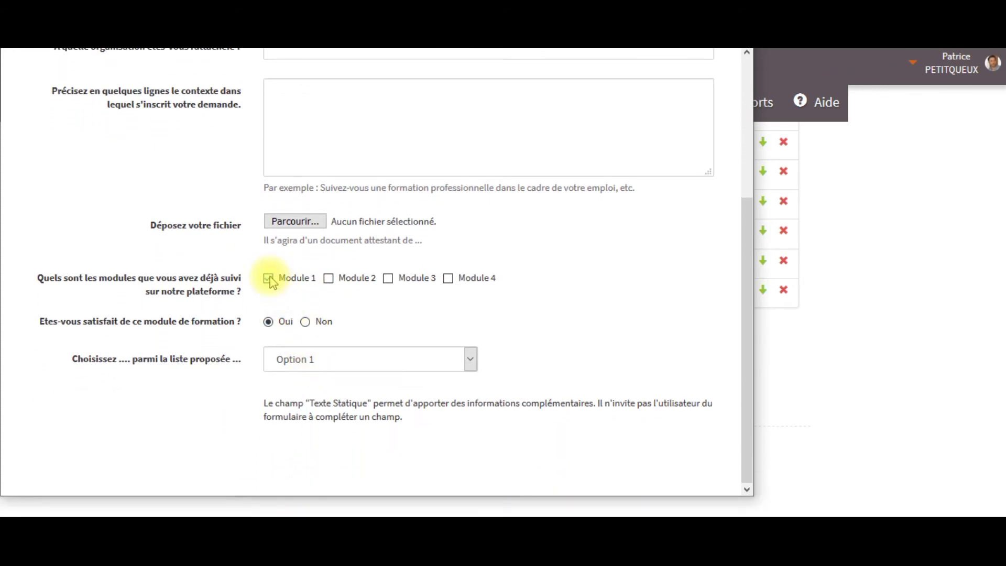
pyautogui.click(305, 322)
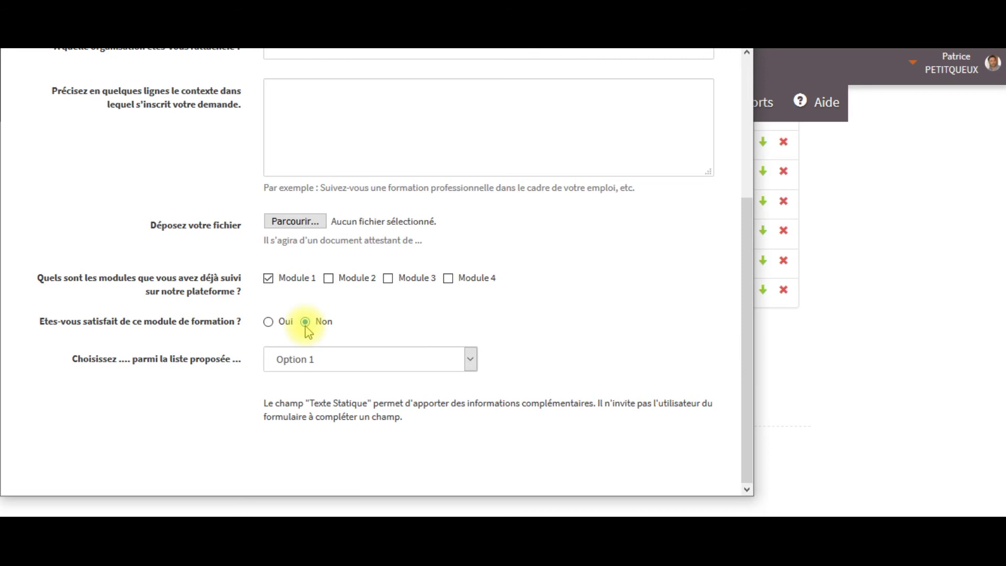
pyautogui.click(471, 360)
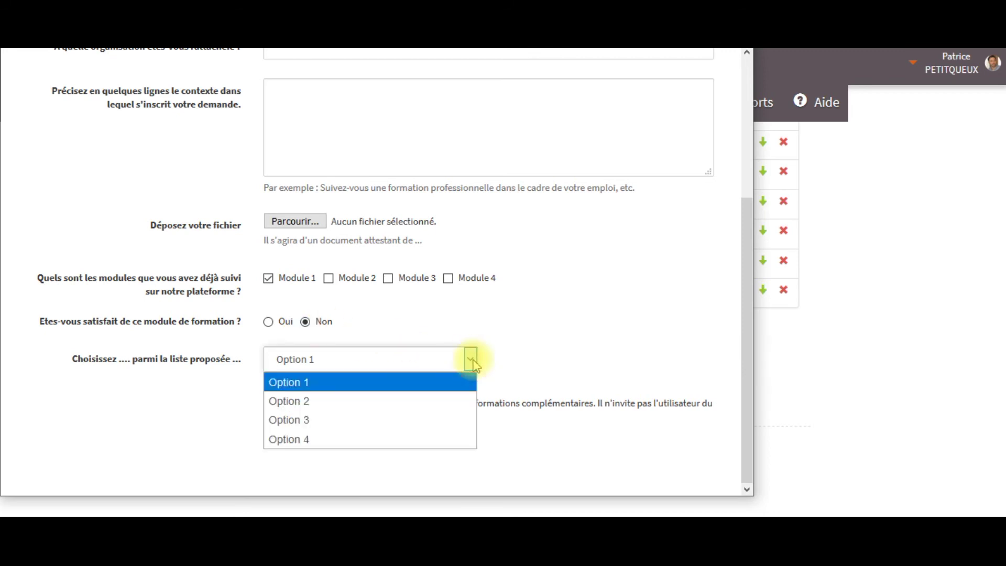
pyautogui.click(473, 363)
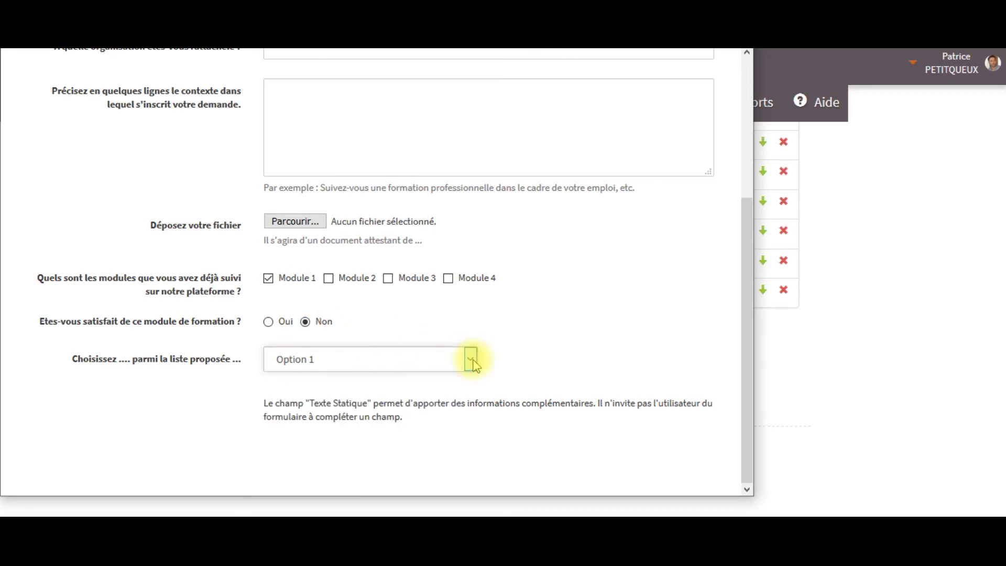
pyautogui.scroll(4, 473, 362)
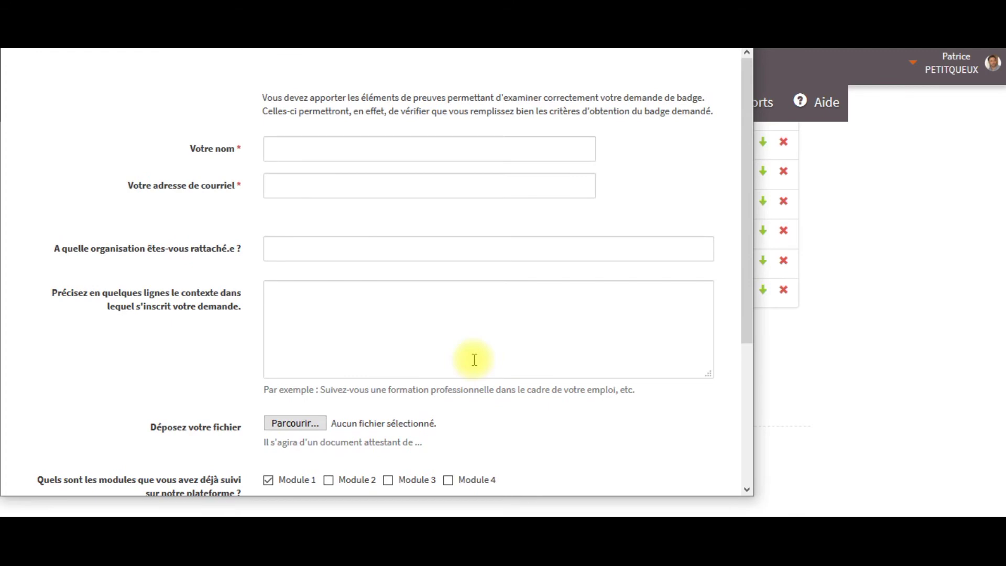
pyautogui.click(714, 55)
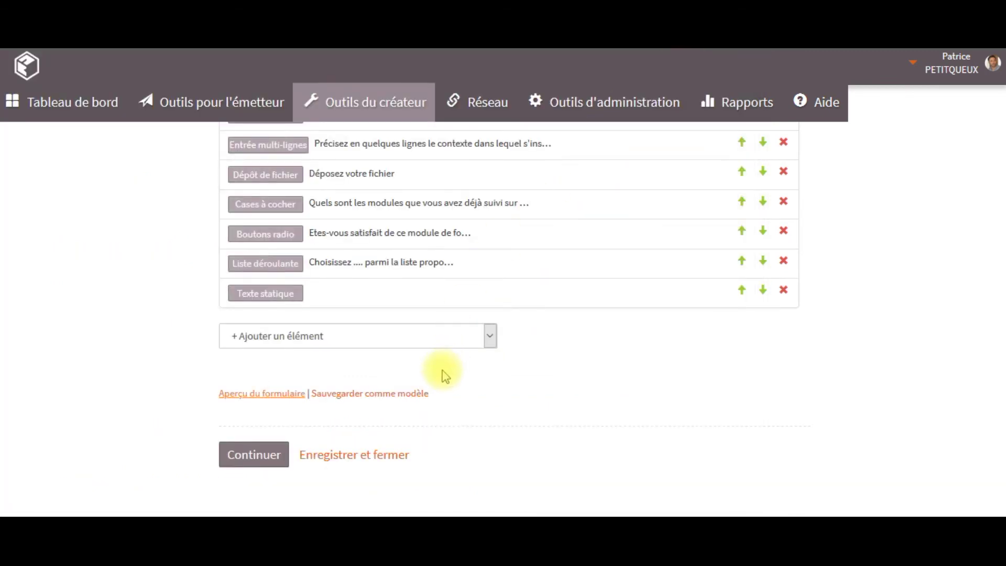
# - Save the request form as a template named "Modèle de Formulaire"
pyautogui.click(424, 400)
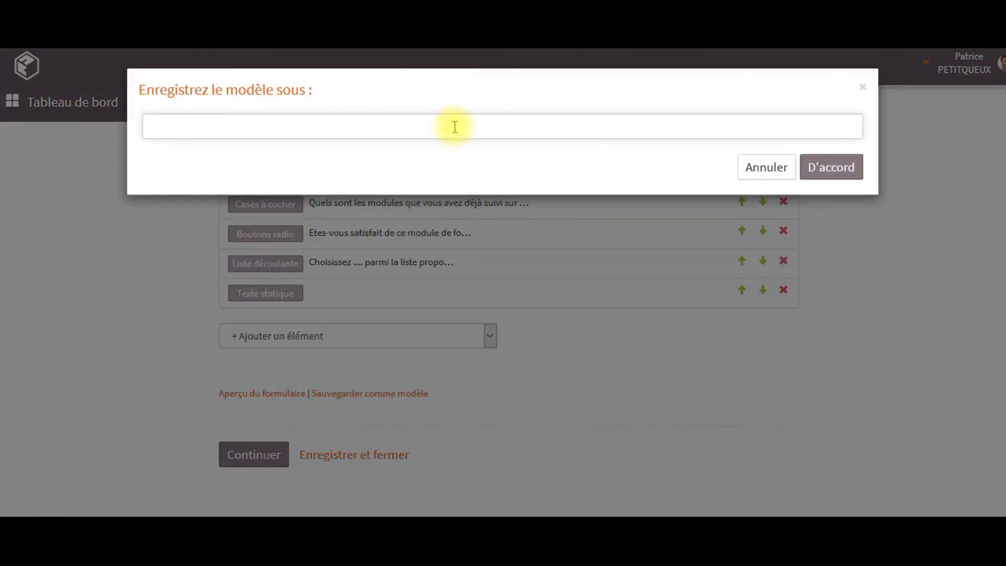
pyautogui.write('Modèle de Formulaire')
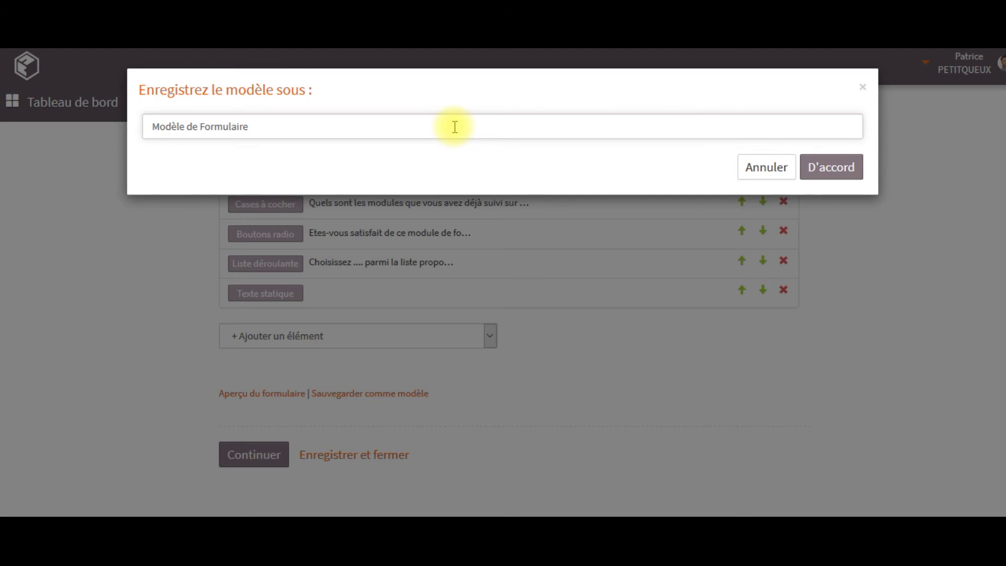
pyautogui.click(811, 167)
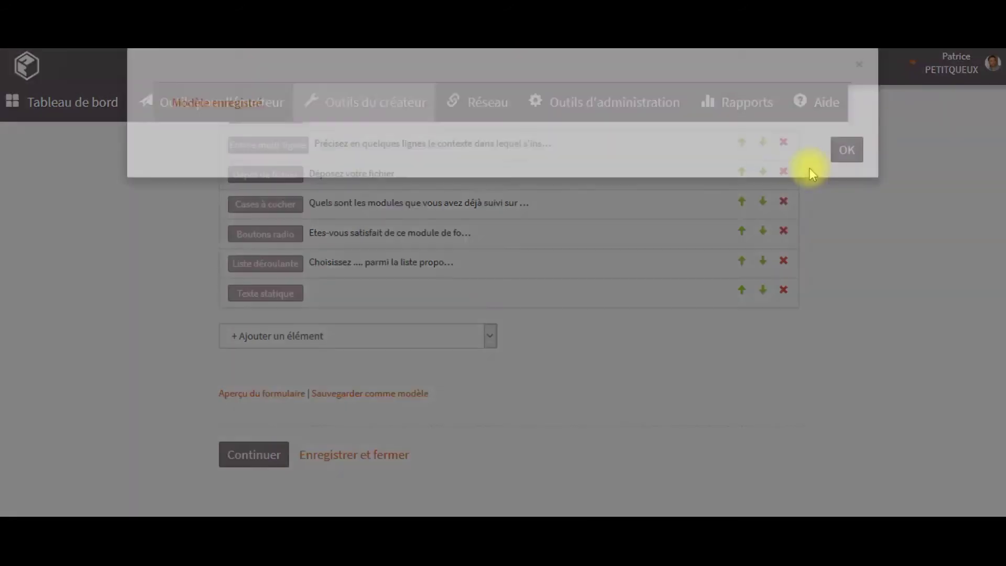
pyautogui.click(845, 169)
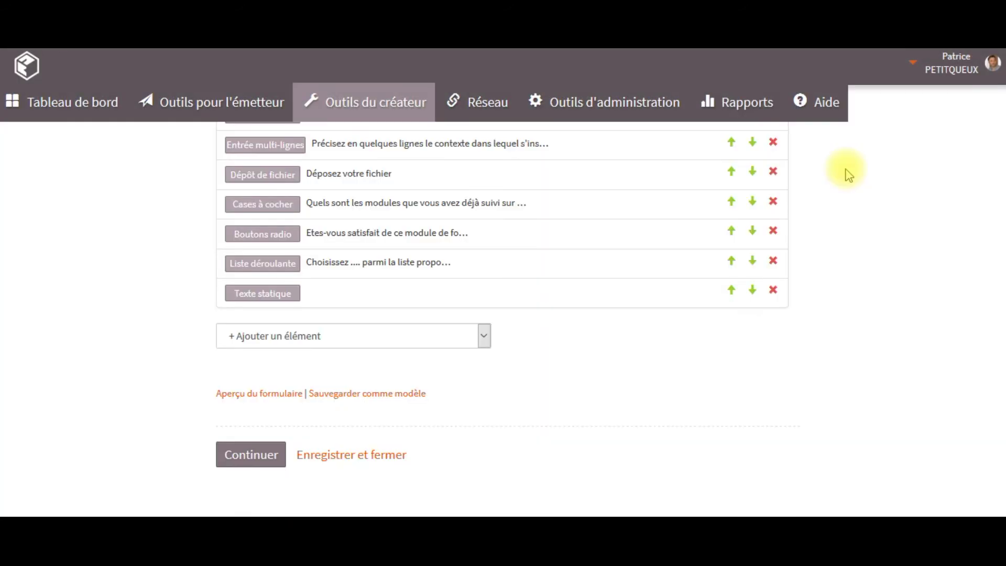
# - Write the rejection message with the subject "Rejet de votre demande de badge" and a body giving Motif 1, Motif 2 and an invitation to reapply
pyautogui.click(251, 454)
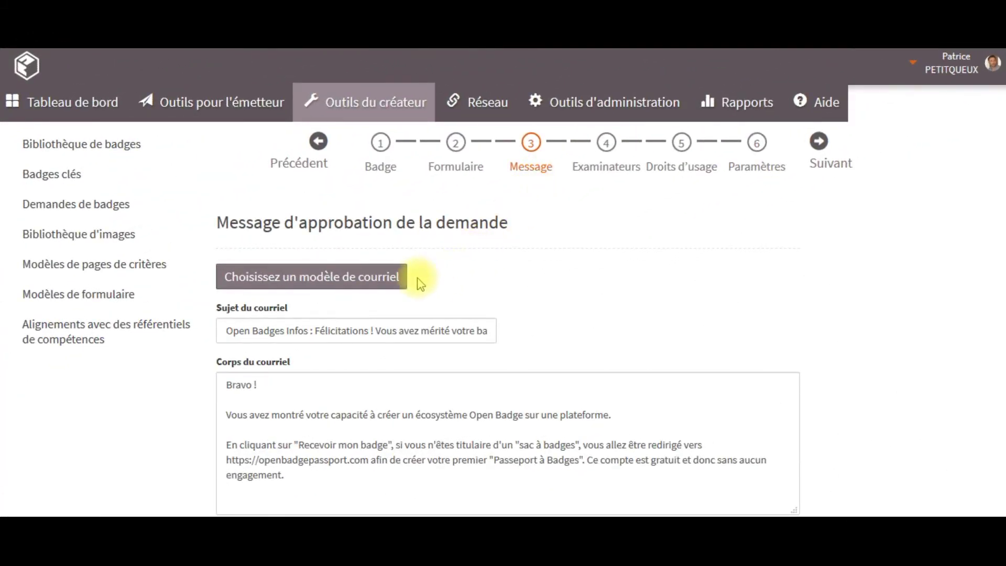
pyautogui.scroll(-4, 419, 277)
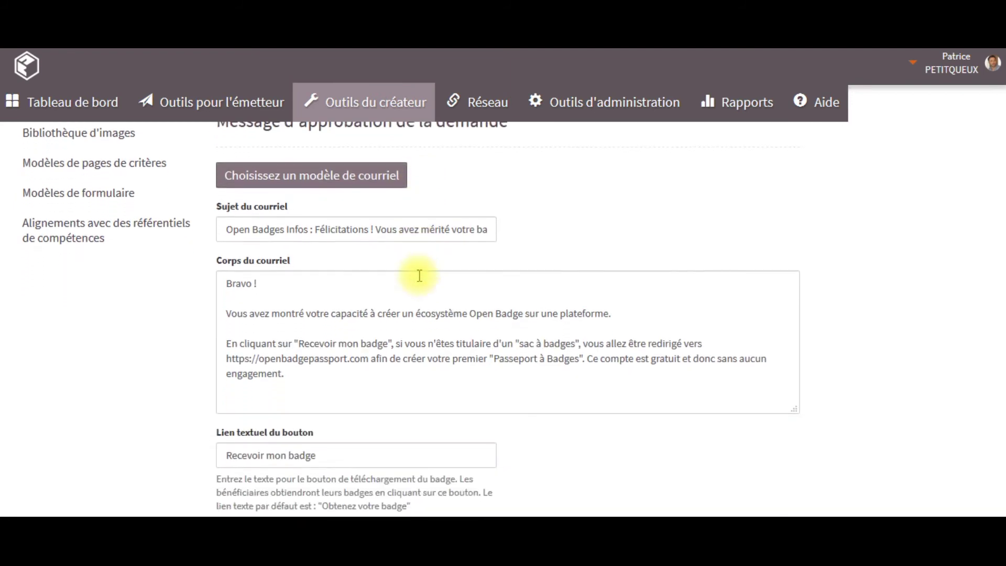
pyautogui.scroll(-4, 419, 275)
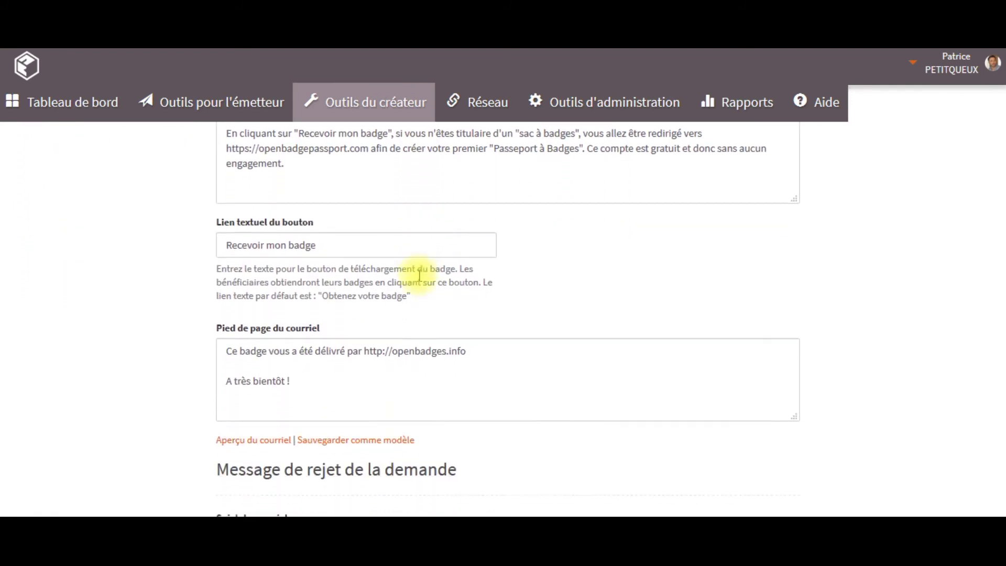
pyautogui.scroll(-4, 419, 277)
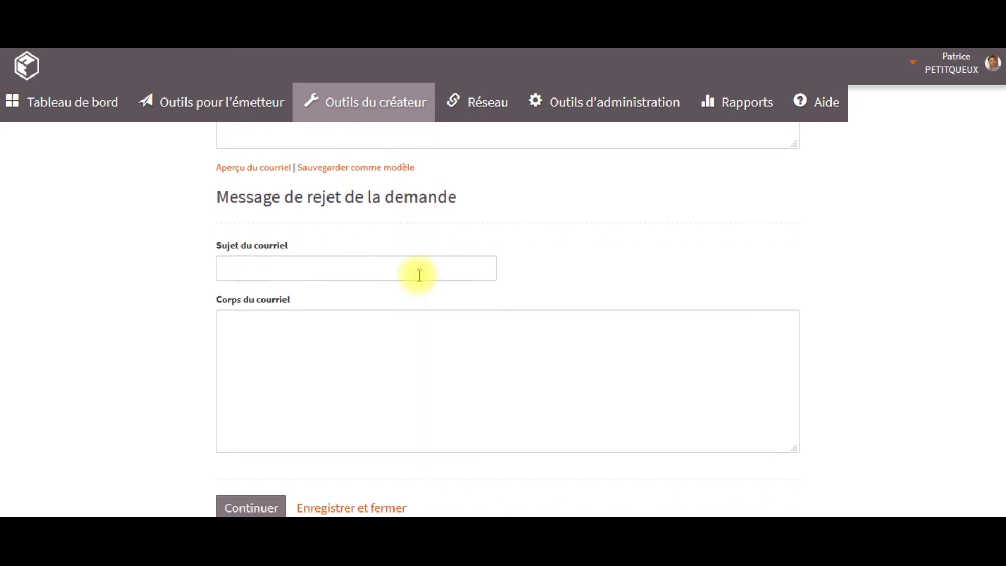
pyautogui.click(398, 219)
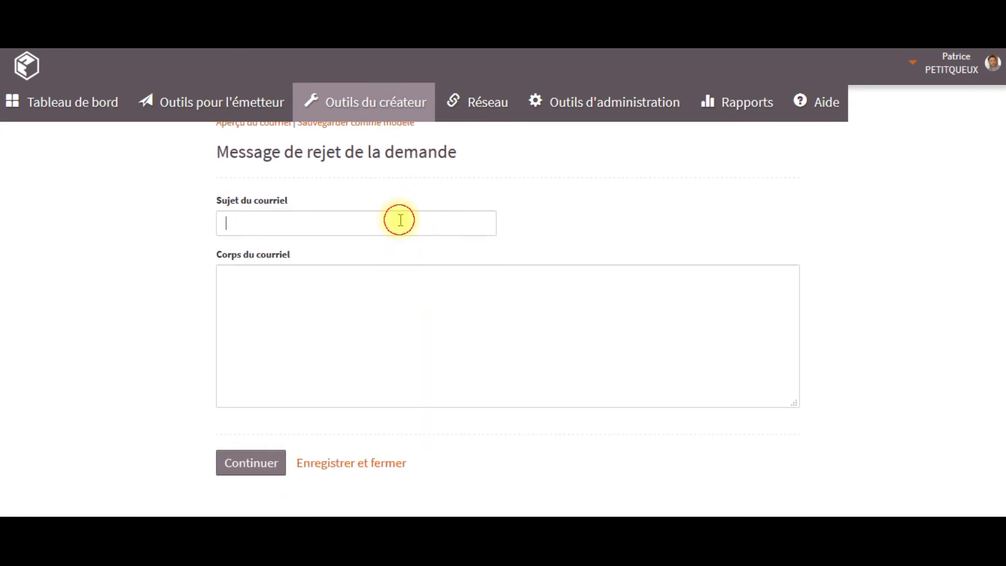
pyautogui.write('Rejet de votre demande de badge')
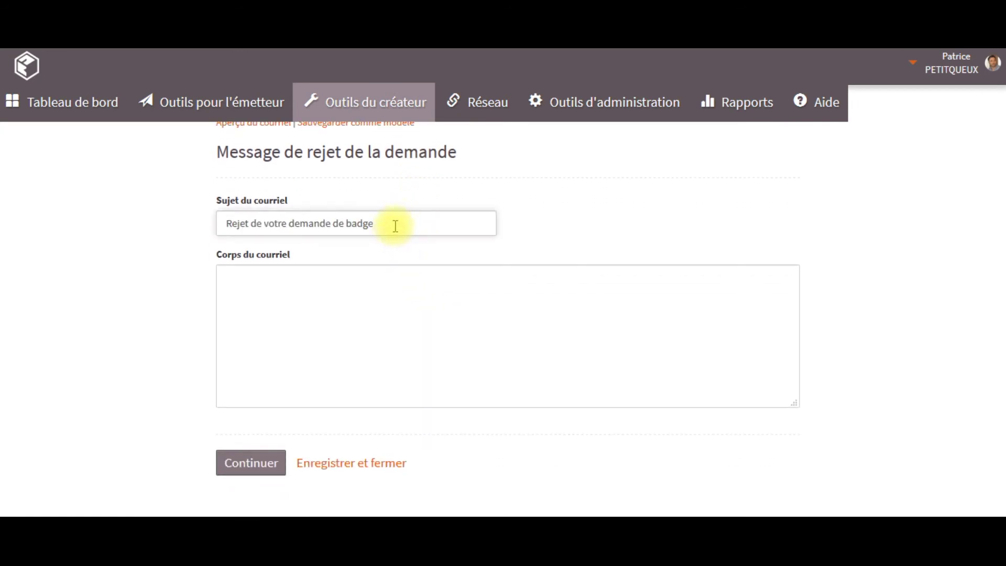
pyautogui.click(383, 276)
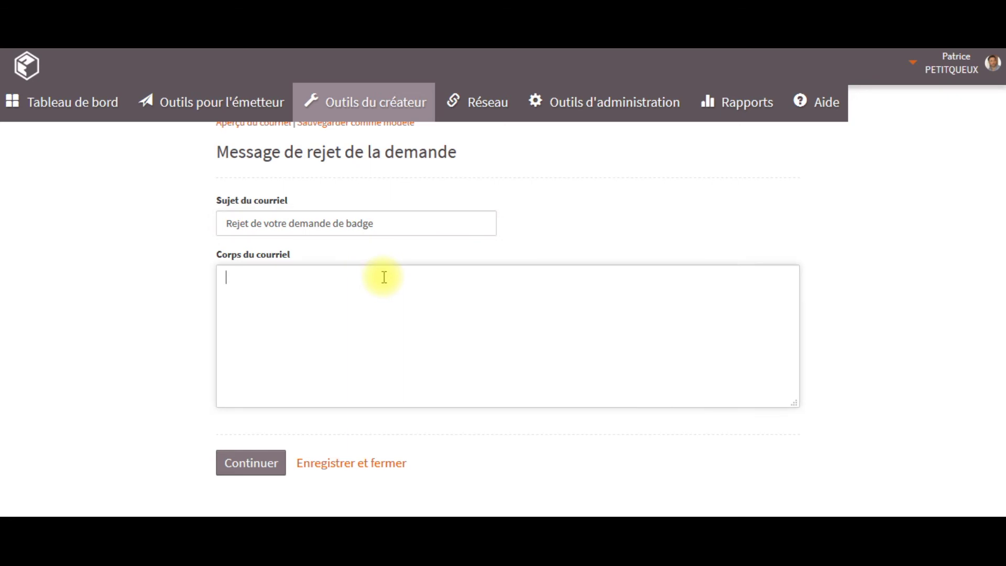
pyautogui.hotkey('ctrl', 'v')
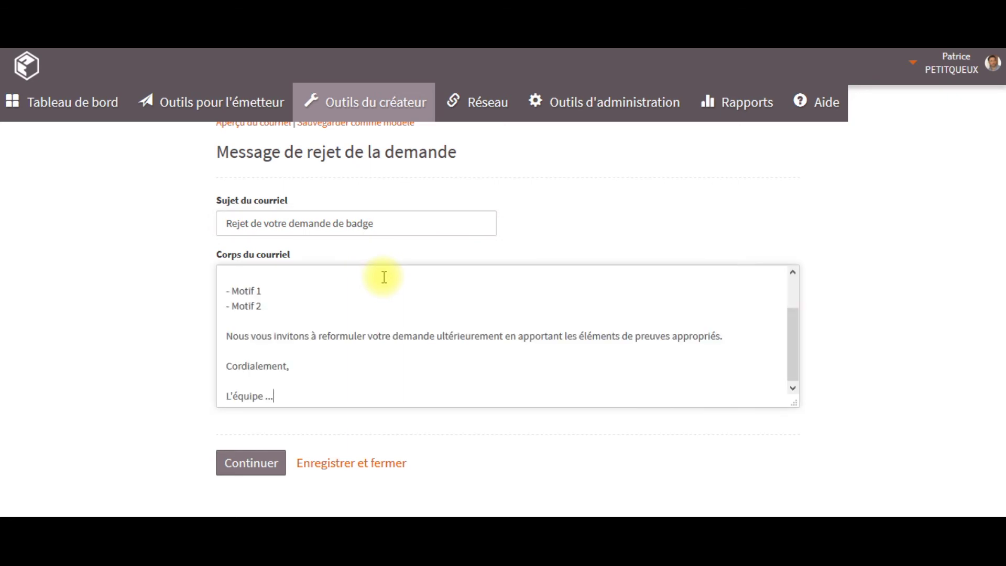
# - Enable external examiners for the badge request and enter the examiner's e-mail address
pyautogui.scroll(2, 384, 276)
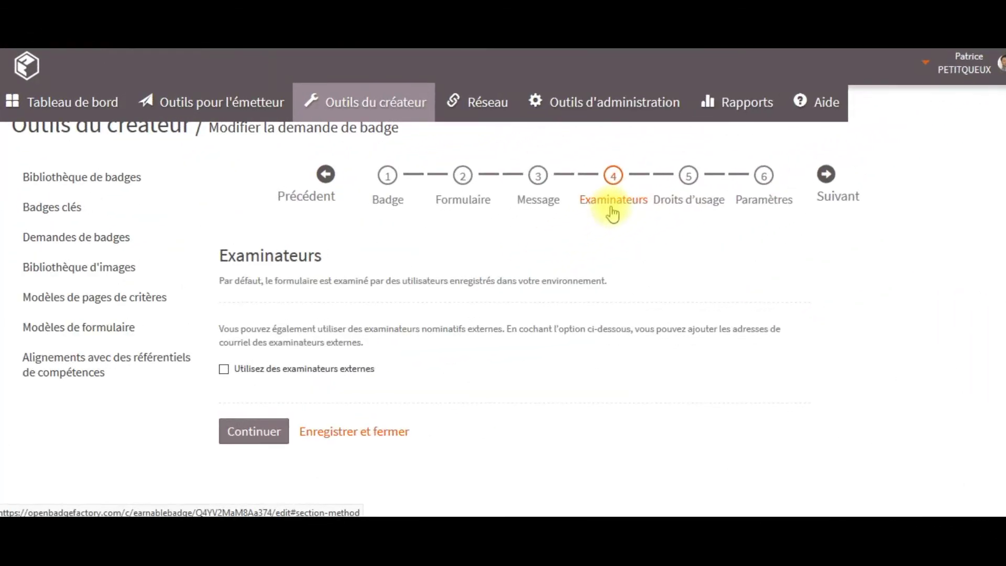
pyautogui.moveTo(608, 283); pyautogui.dragTo(220, 288)
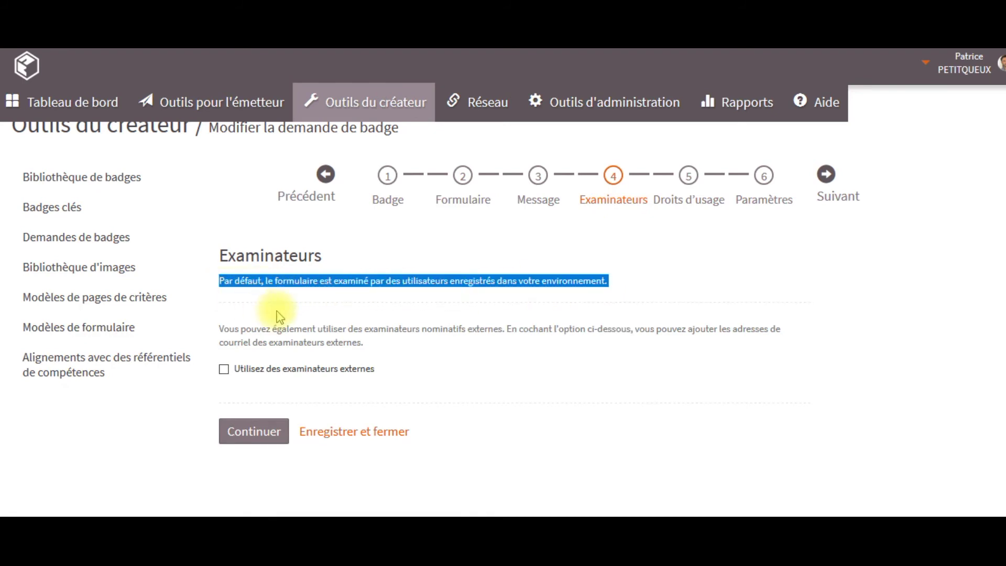
pyautogui.click(313, 317)
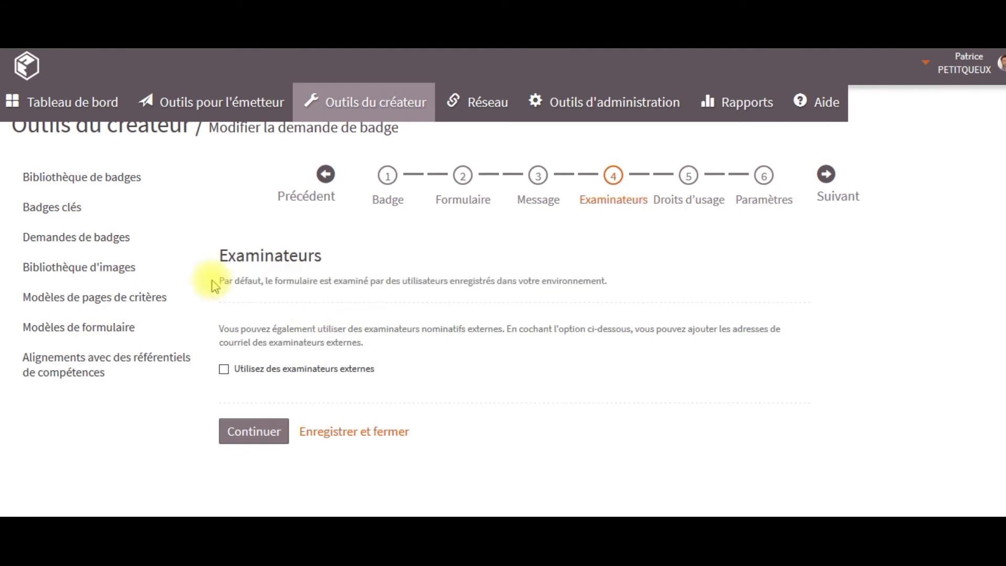
pyautogui.click(224, 370)
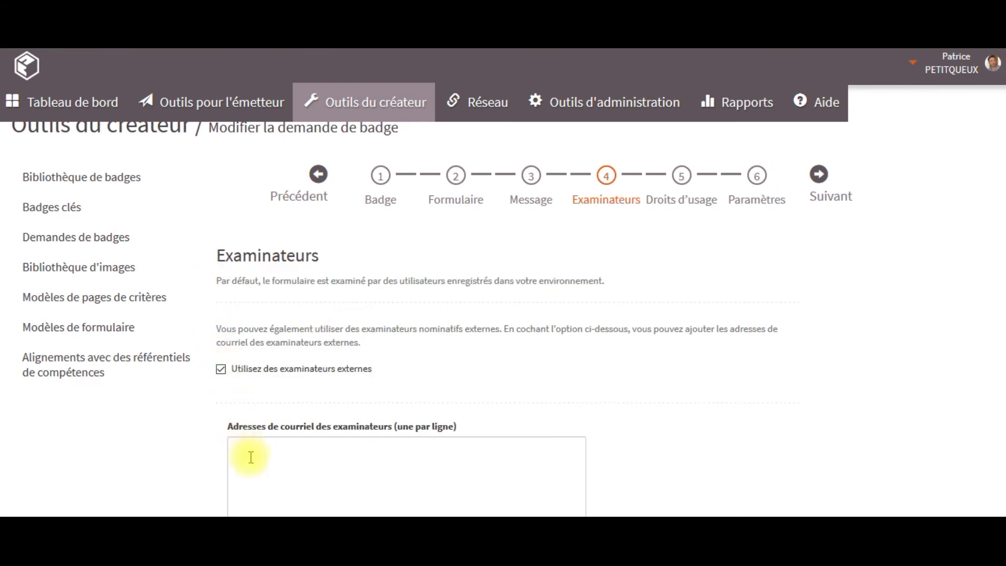
pyautogui.click(255, 449)
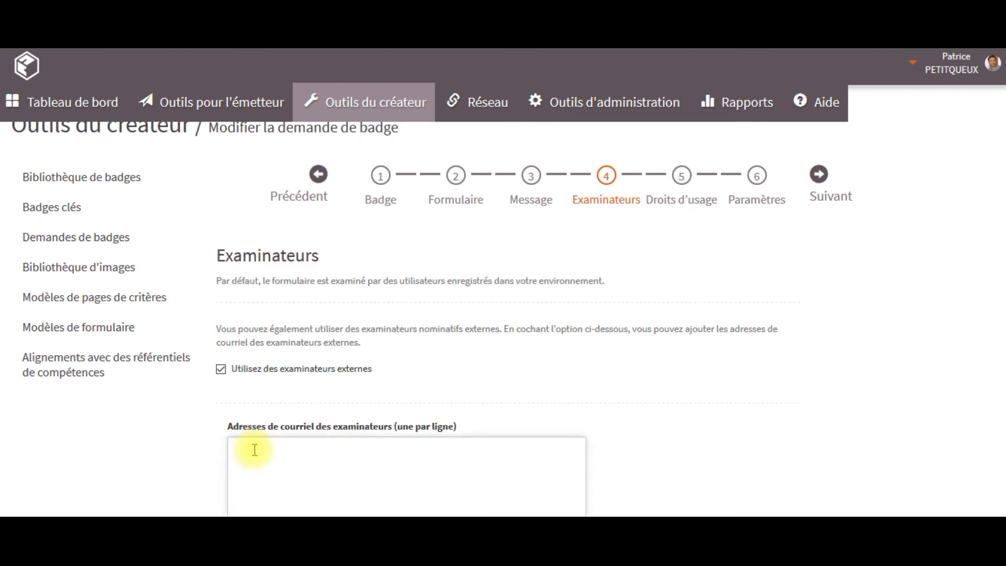
pyautogui.hotkey('ctrl', 'v')
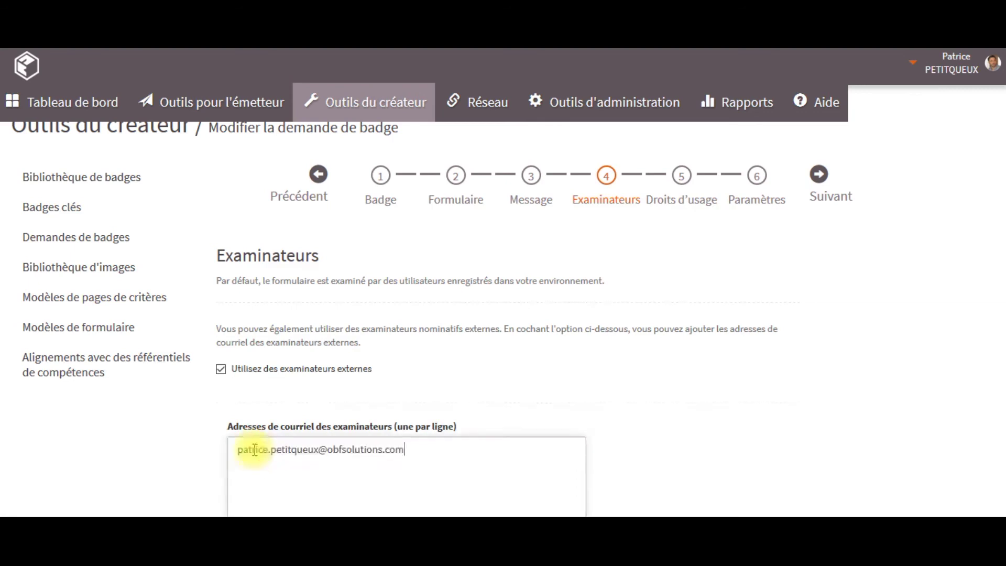
# - Fill in the examiners' notification e-mail with the subject "Vous avez une nouvelle demande de badge à examiner" and paste its body text
pyautogui.scroll(-4, 254, 449)
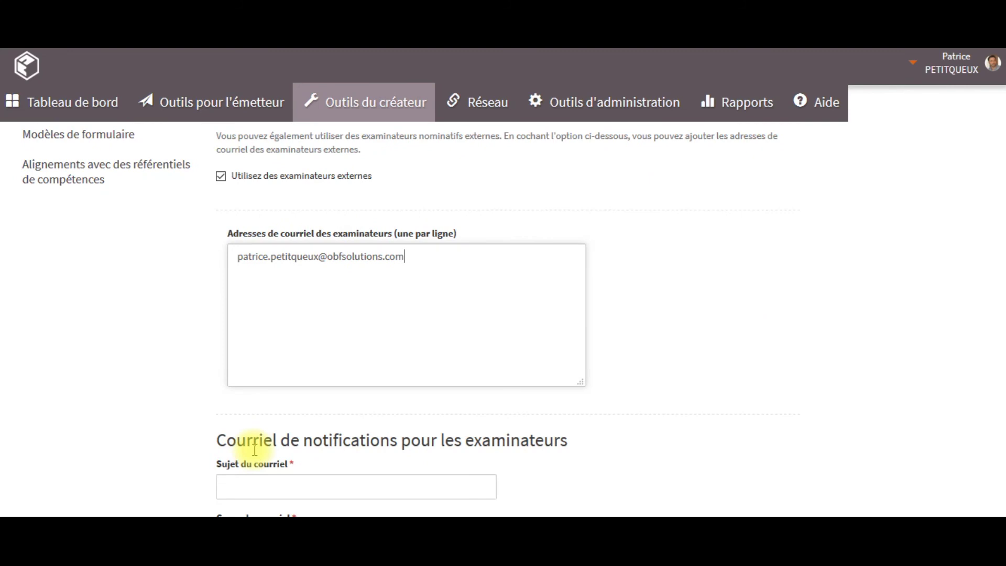
pyautogui.scroll(-5, 255, 449)
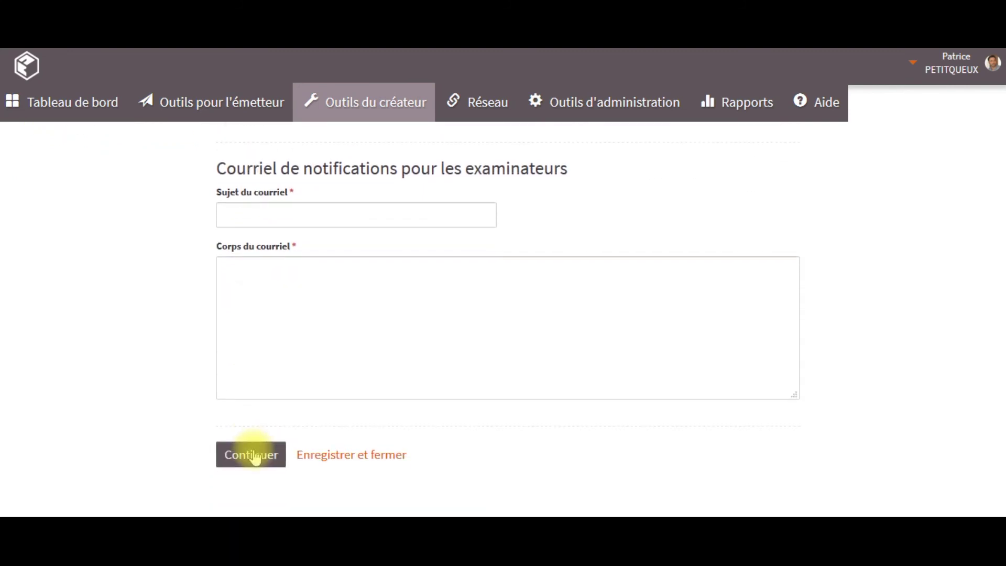
pyautogui.click(333, 213)
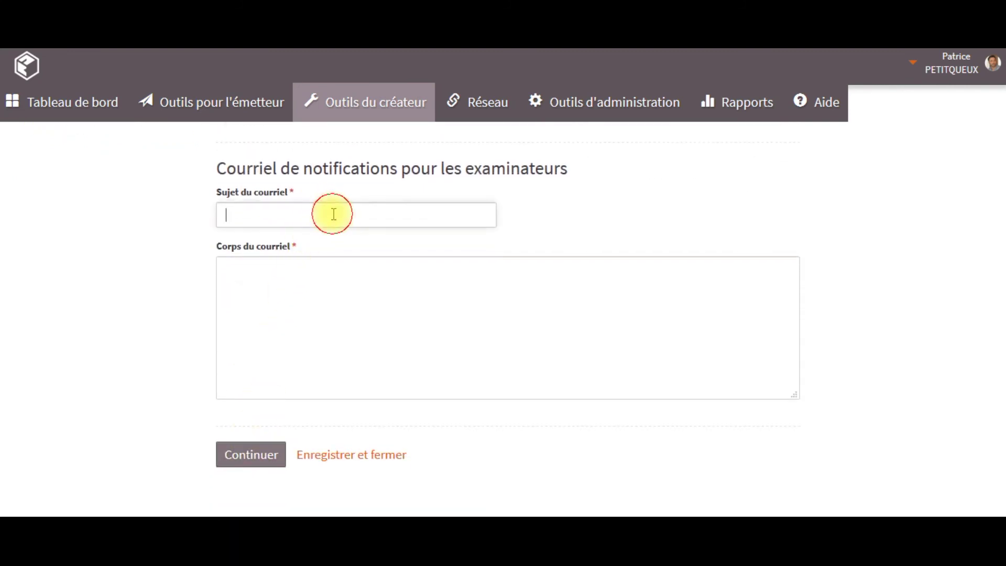
pyautogui.write('Vous avez une nouvelle demande de badge à examiner')
pyautogui.click(409, 271)
pyautogui.hotkey('ctrl', 'v')
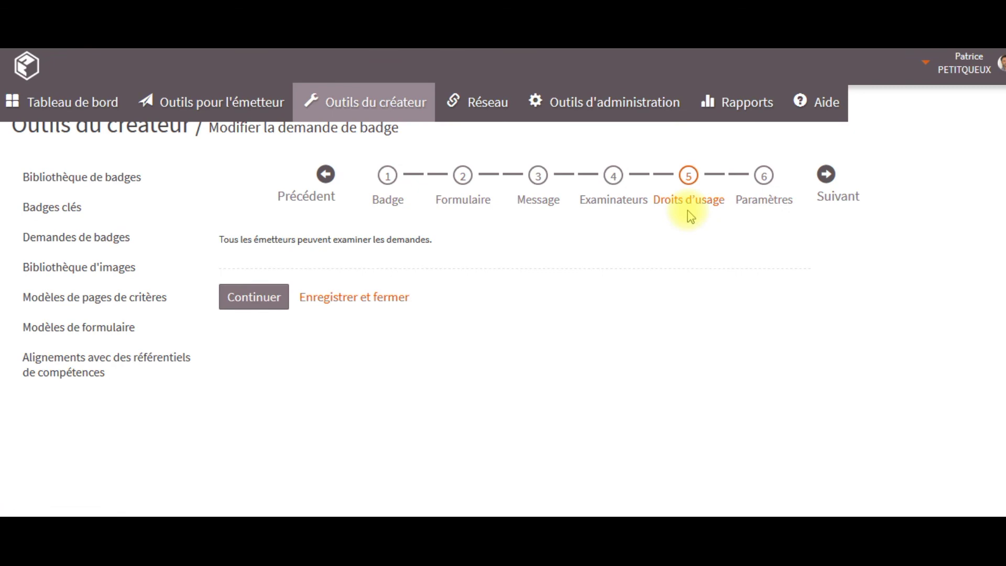
# - In the request settings, set the form language to Français and the status to Désactivé
pyautogui.click(278, 297)
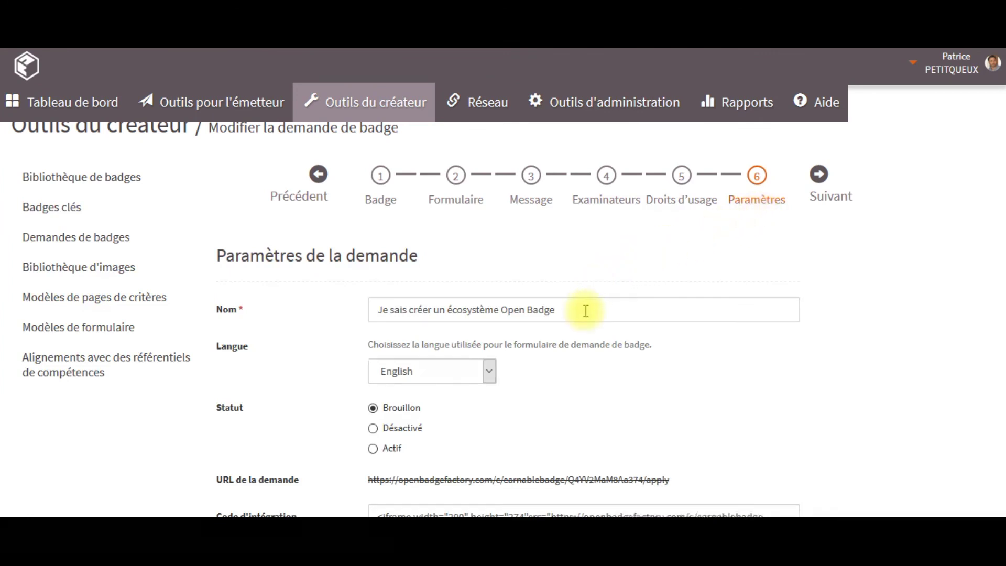
pyautogui.scroll(-2, 581, 312)
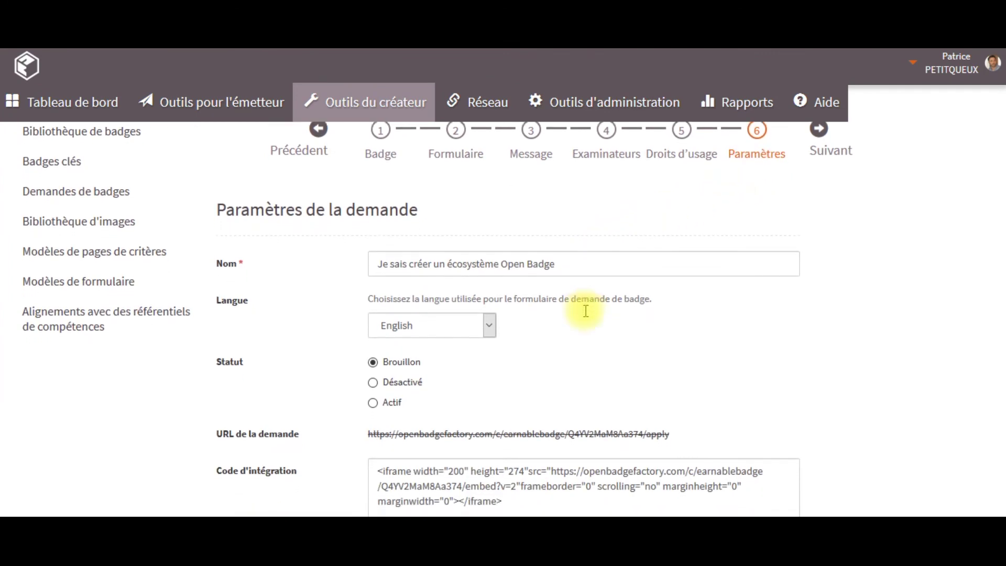
pyautogui.click(489, 253)
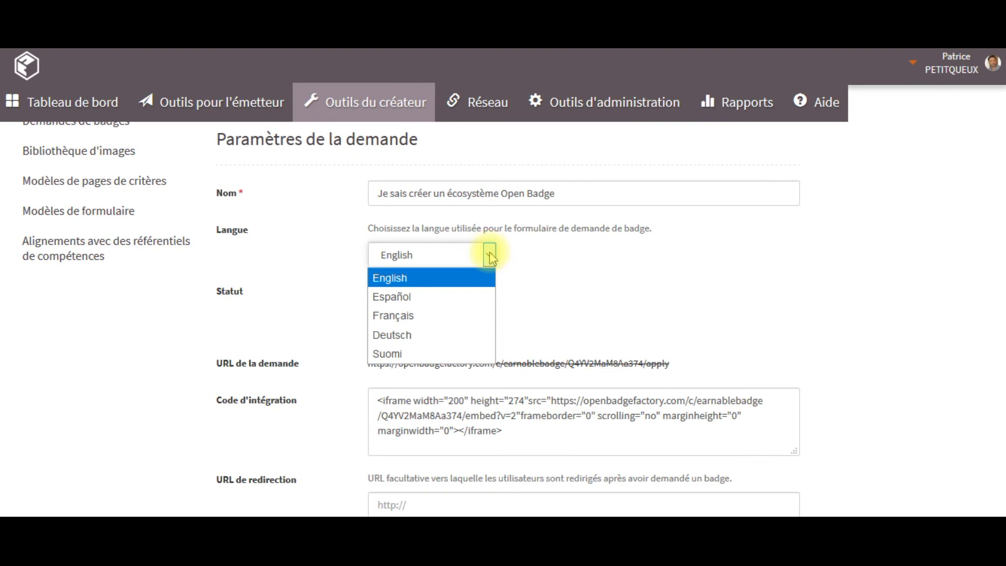
pyautogui.click(447, 324)
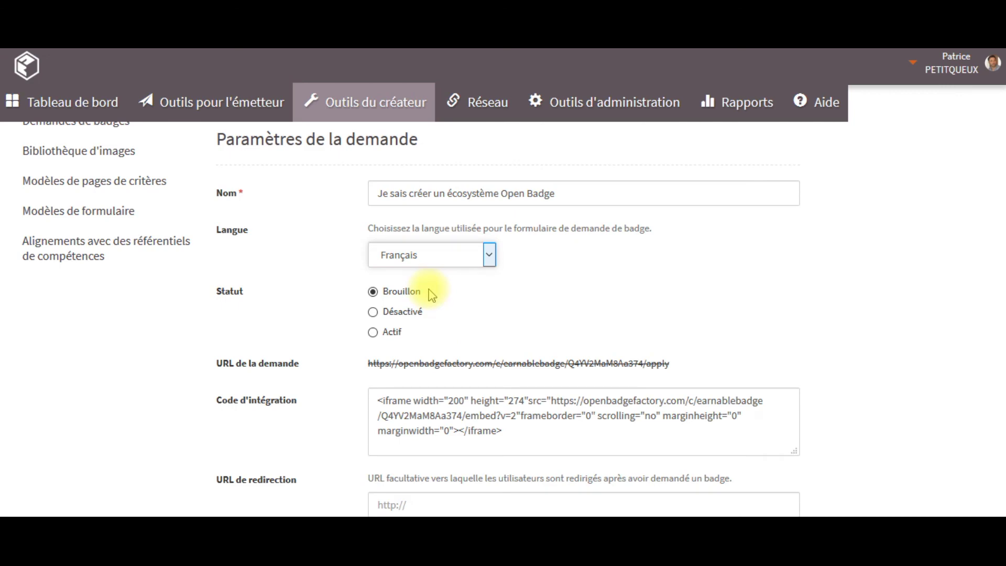
pyautogui.click(373, 312)
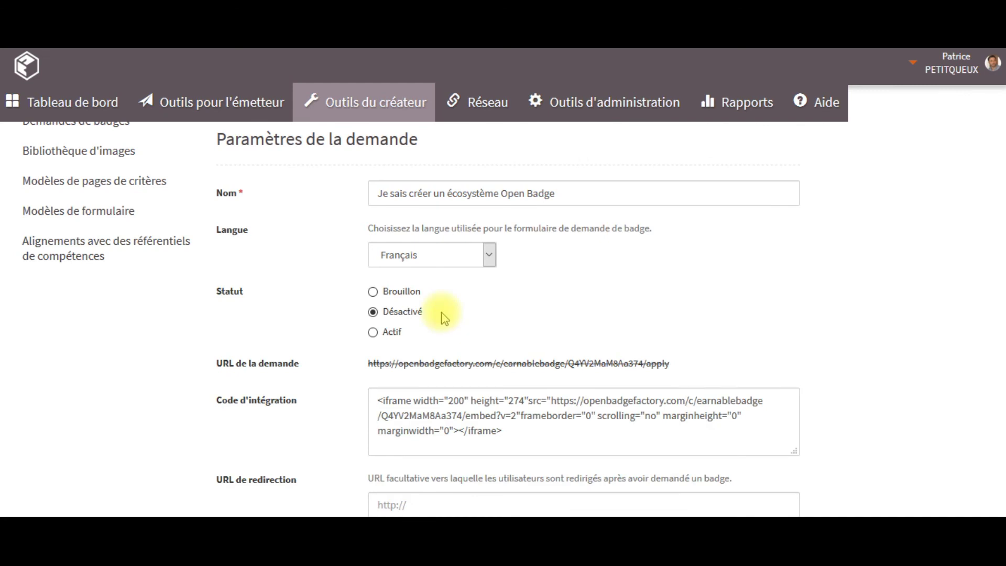
# - Set the badge request's status to Actif and save the request
pyautogui.click(374, 336)
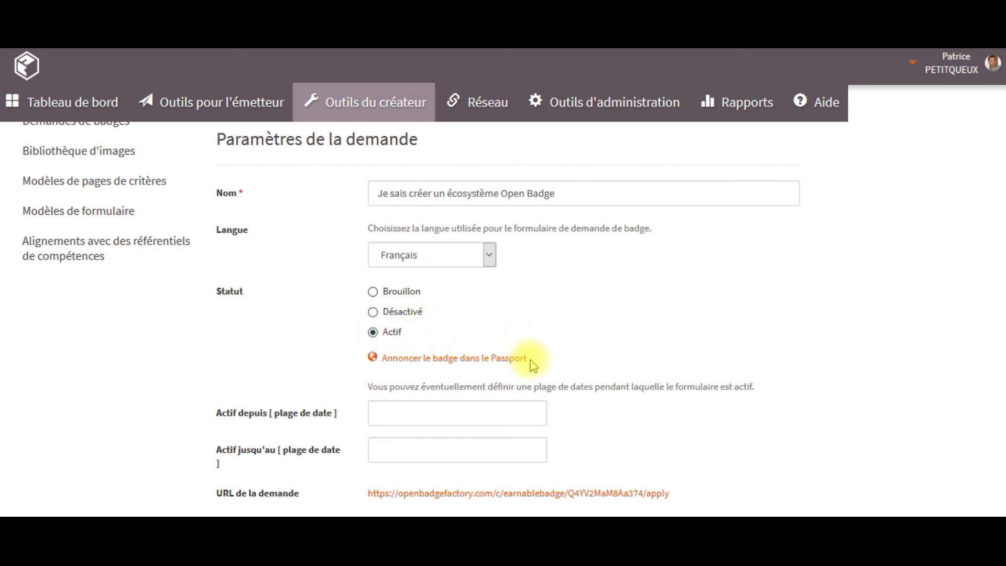
pyautogui.scroll(-3, 533, 365)
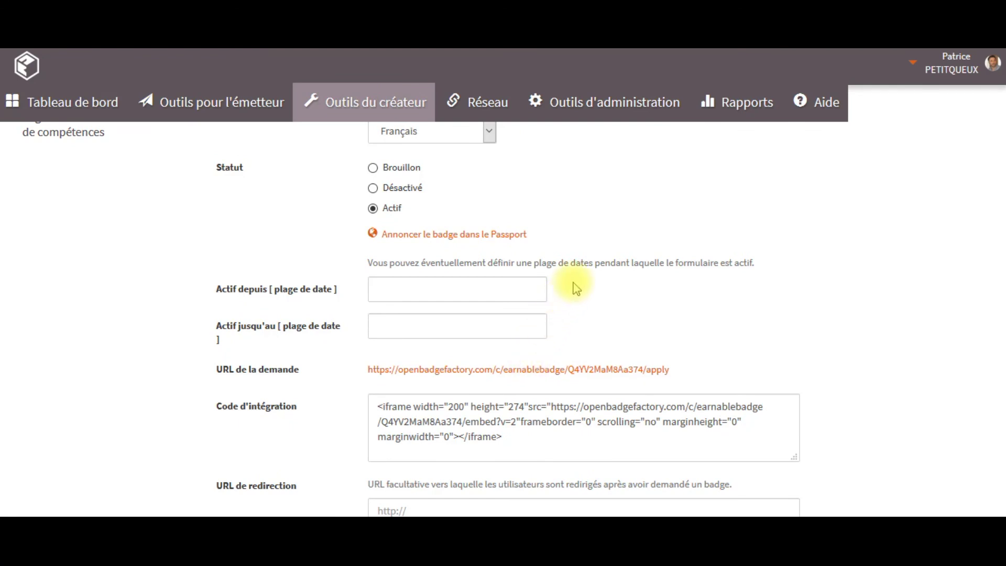
pyautogui.scroll(-2, 576, 288)
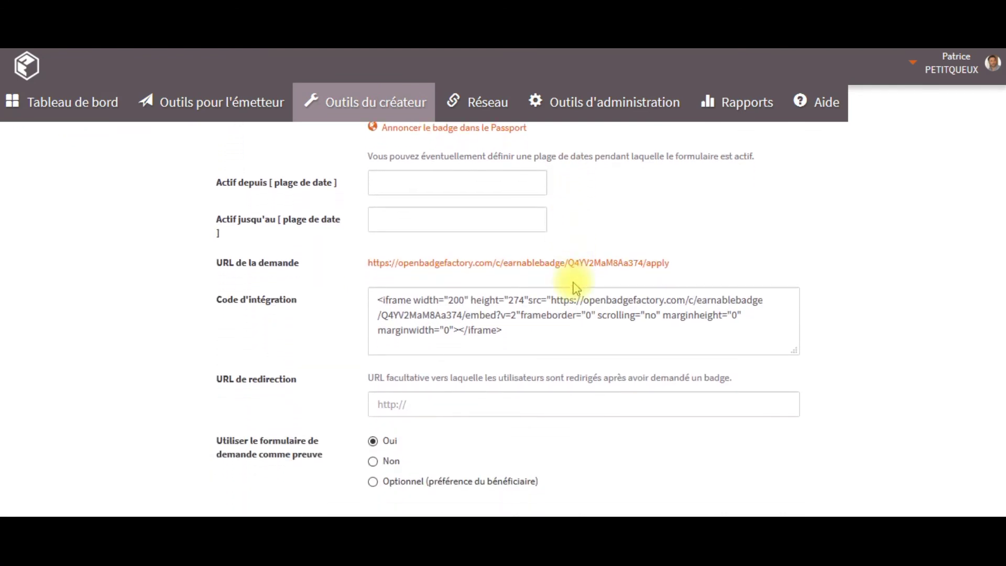
pyautogui.scroll(-2, 602, 270)
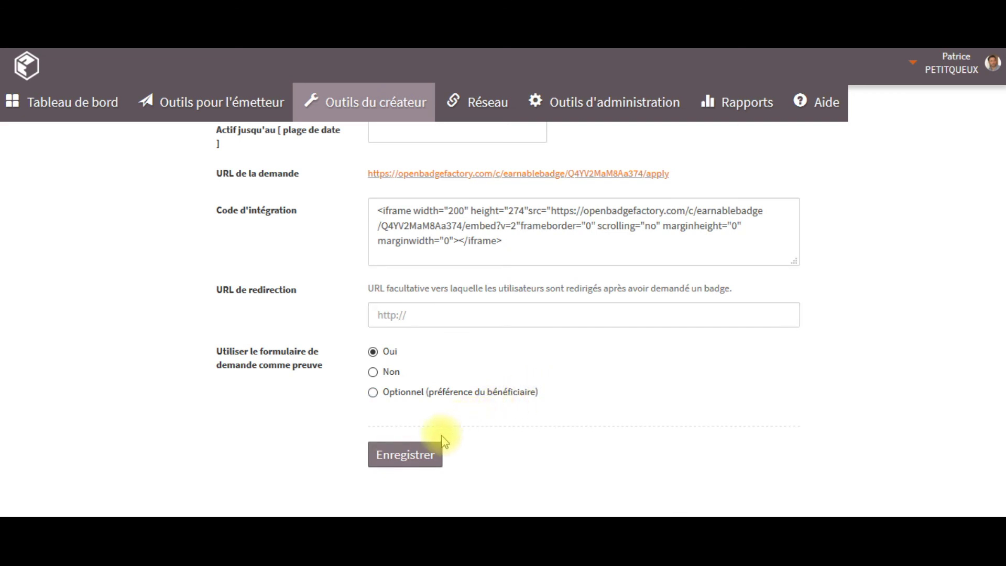
pyautogui.click(426, 458)
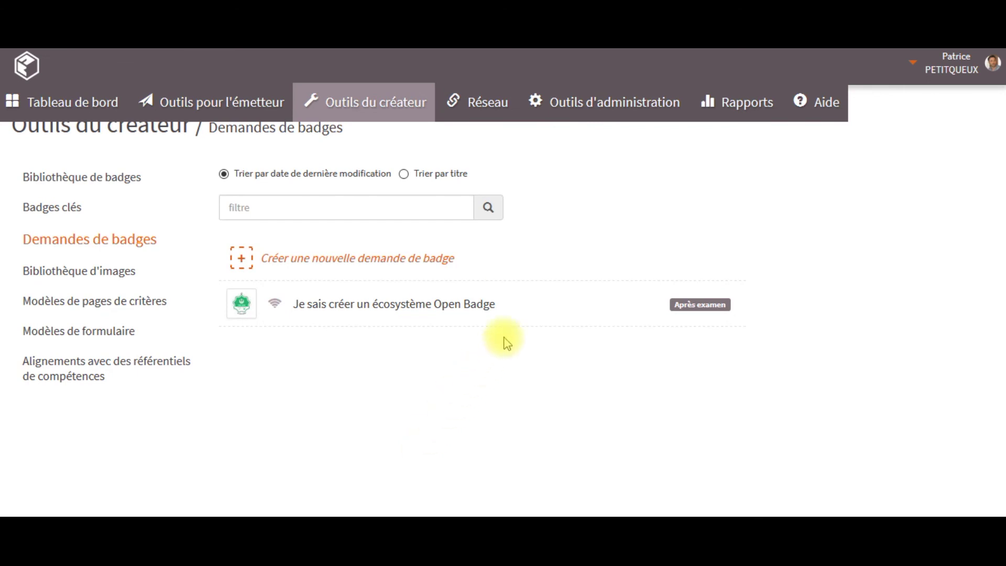
# - Assign the category "Expert plateforme : Créer un écosystème sur OBF" to the badge request "Je sais créer un écosystème Open Badge"
pyautogui.click(527, 310)
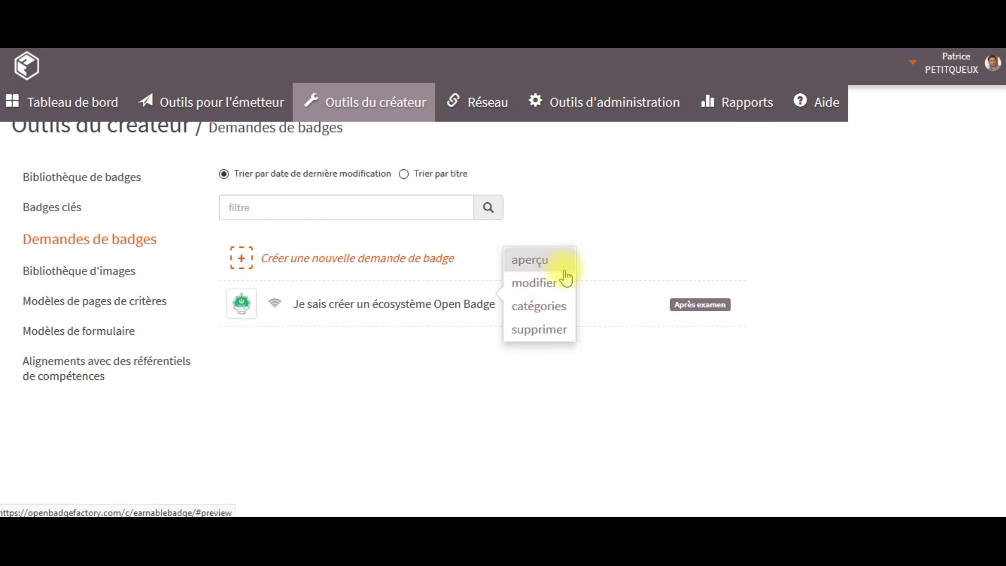
pyautogui.click(563, 310)
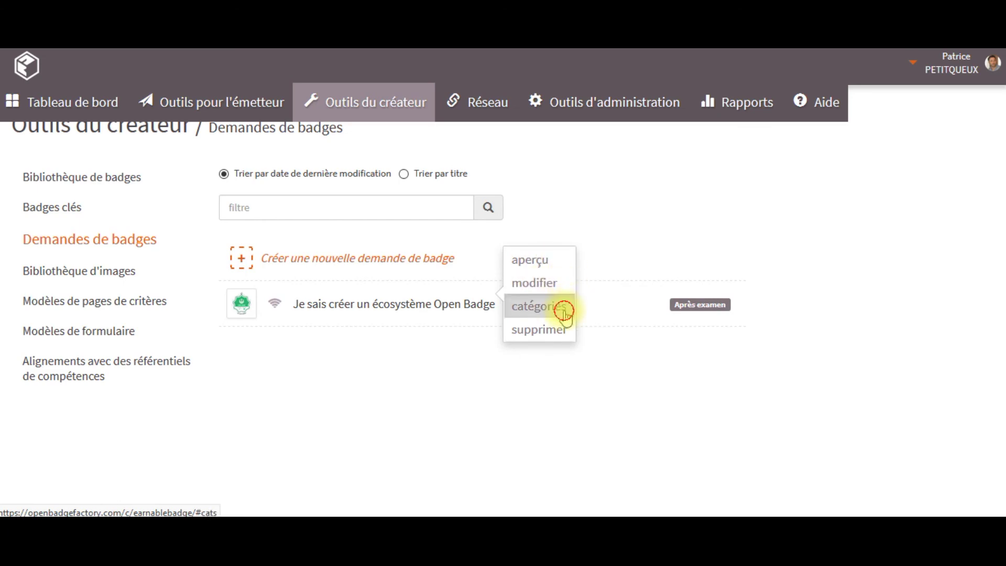
pyautogui.click(429, 120)
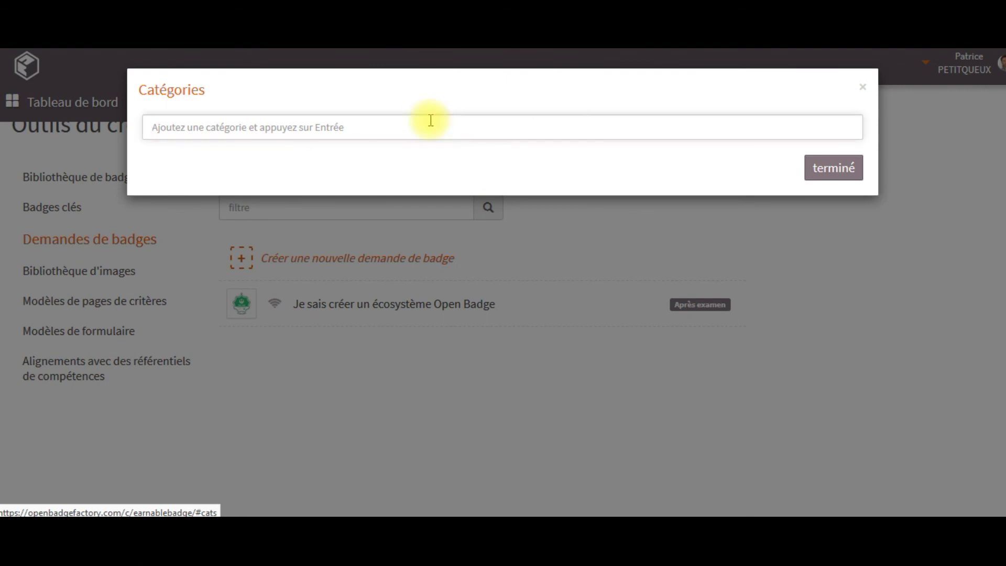
pyautogui.write('Expert plateforme : Créer un écosystème sur OBF')
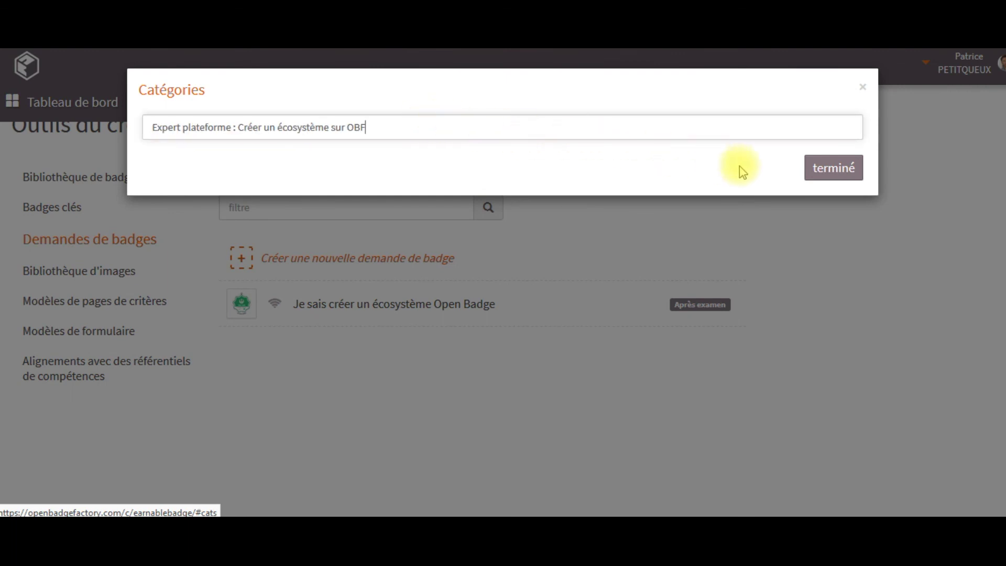
pyautogui.click(824, 169)
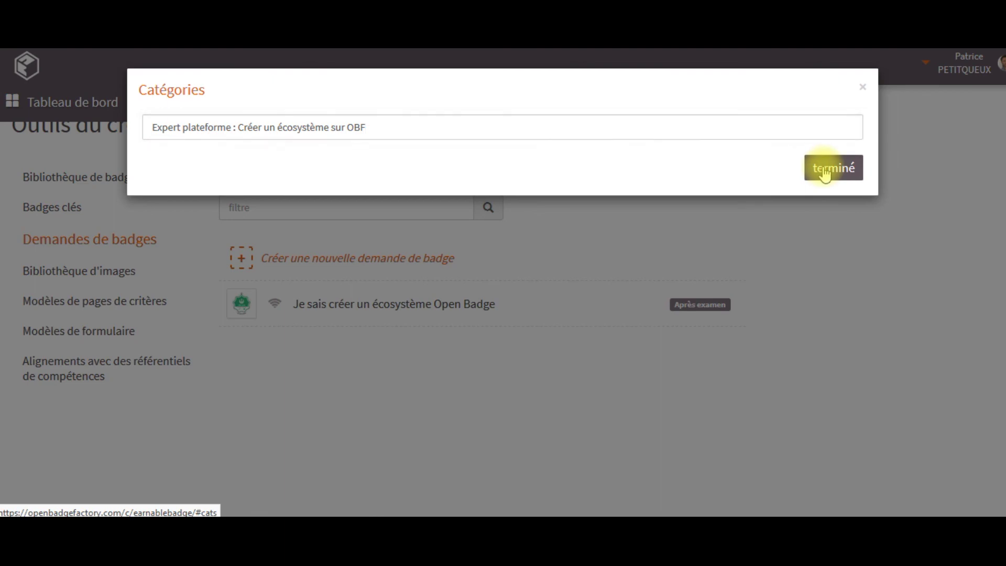